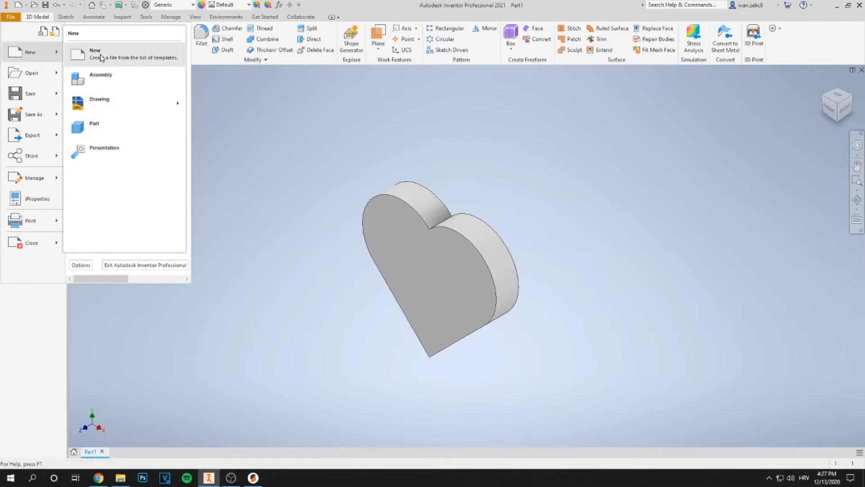
Create a new part from the Standard (mm).ipt metric template
{"action": "left_click", "coordinate": [101, 57]}
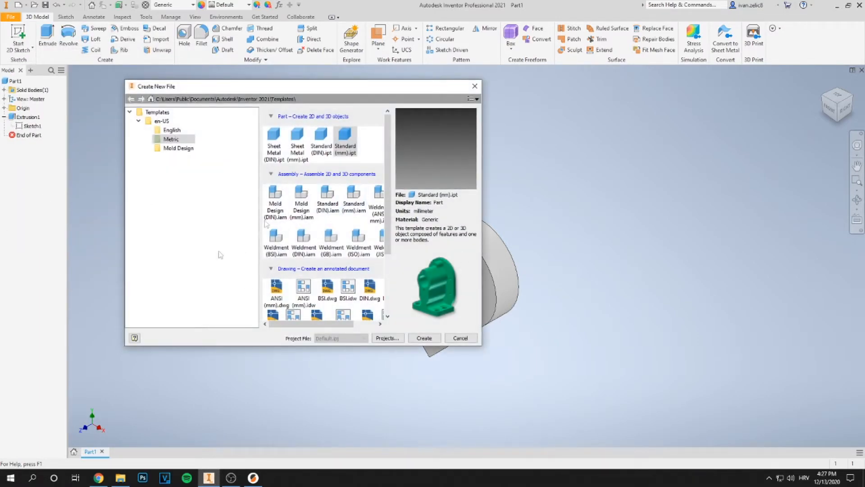
{"action": "left_click_drag", "start_coordinate": [372, 89], "coordinate": [434, 68]}
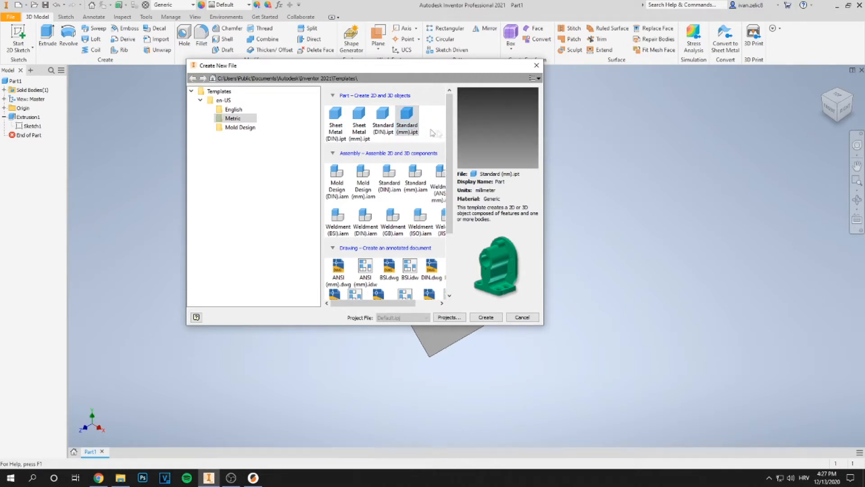
{"action": "left_click", "coordinate": [495, 317]}
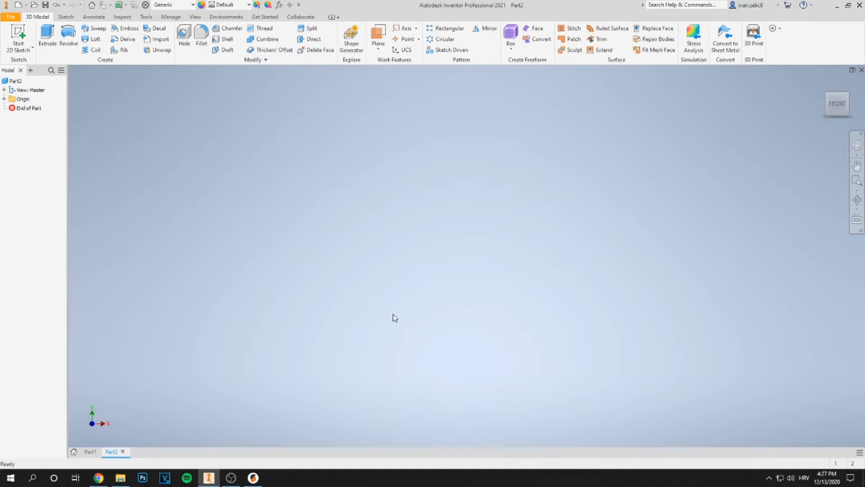
Start a 2D sketch on the XY Plane
{"action": "left_click", "coordinate": [28, 47]}
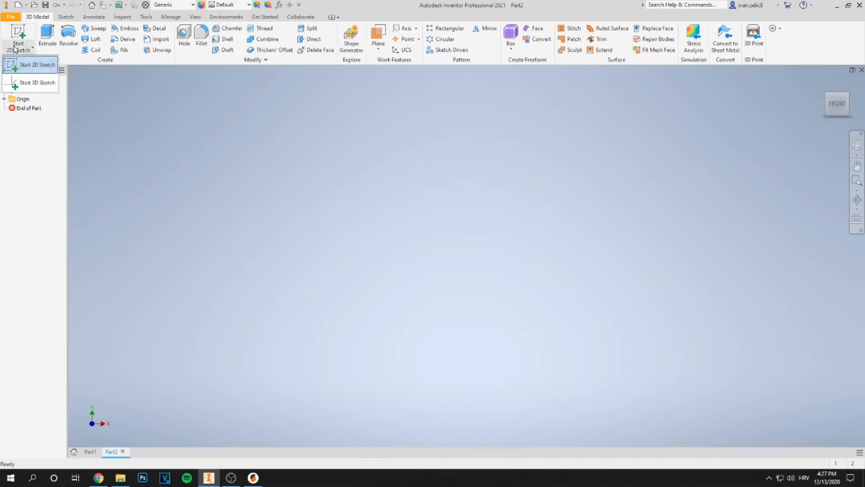
{"action": "left_click", "coordinate": [31, 71]}
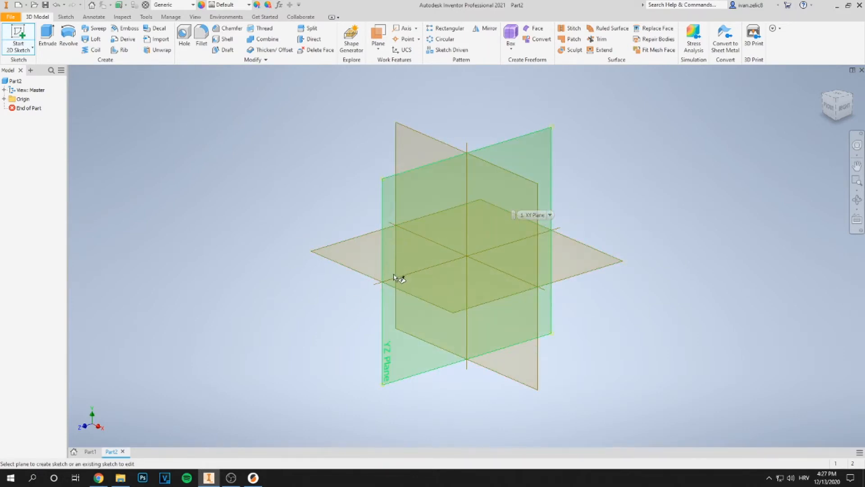
{"action": "left_click", "coordinate": [517, 198]}
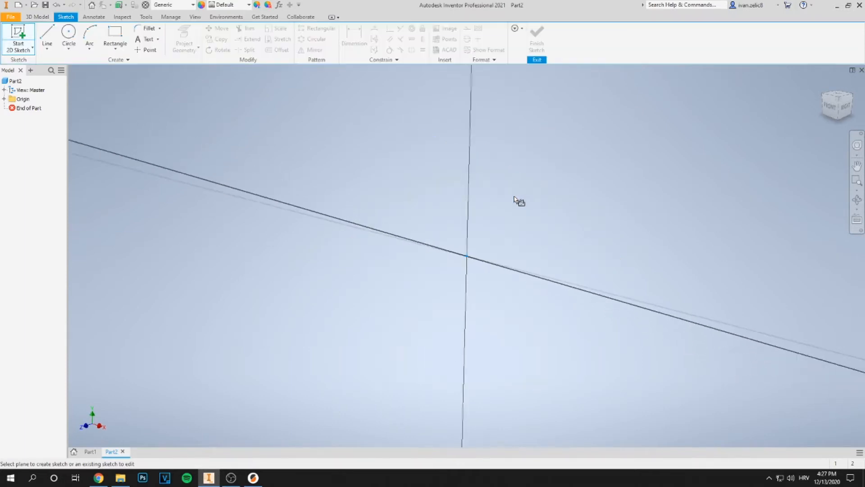
{"action": "middle_click_drag", "start_coordinate": [543, 185], "coordinate": [435, 221]}
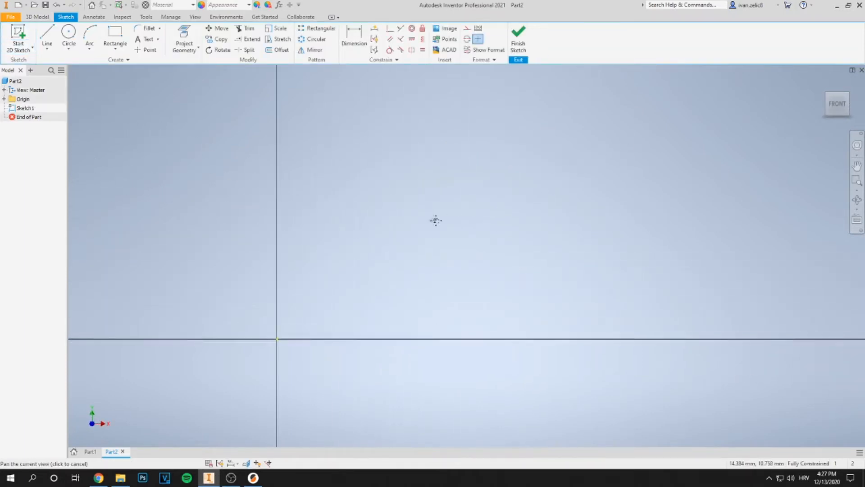
Draw a two-point rectangle with one corner at the sketch origin
{"action": "left_click", "coordinate": [116, 34]}
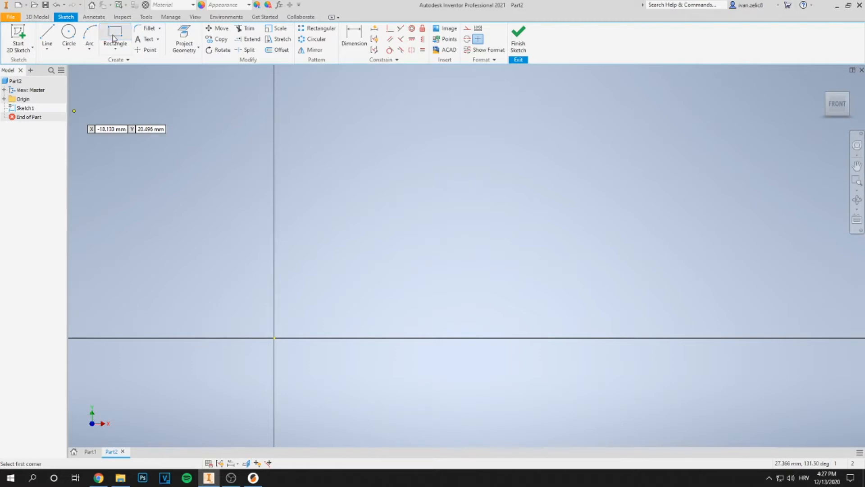
{"action": "left_click", "coordinate": [122, 50]}
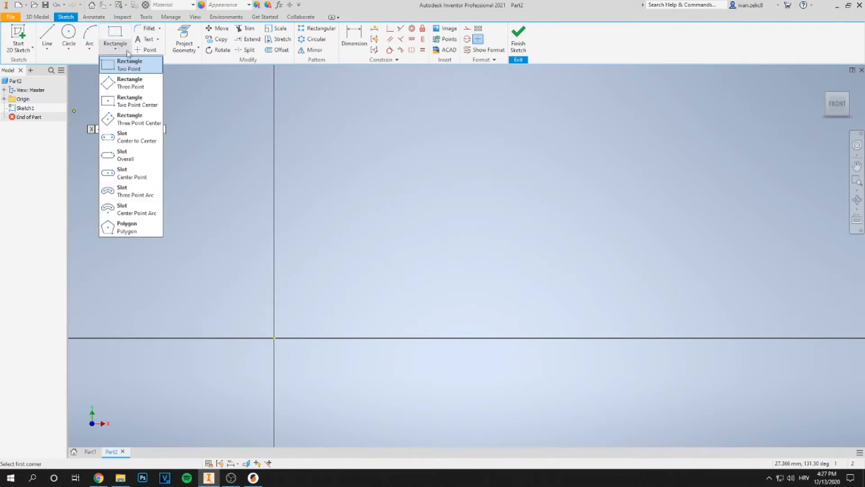
{"action": "left_click", "coordinate": [137, 63]}
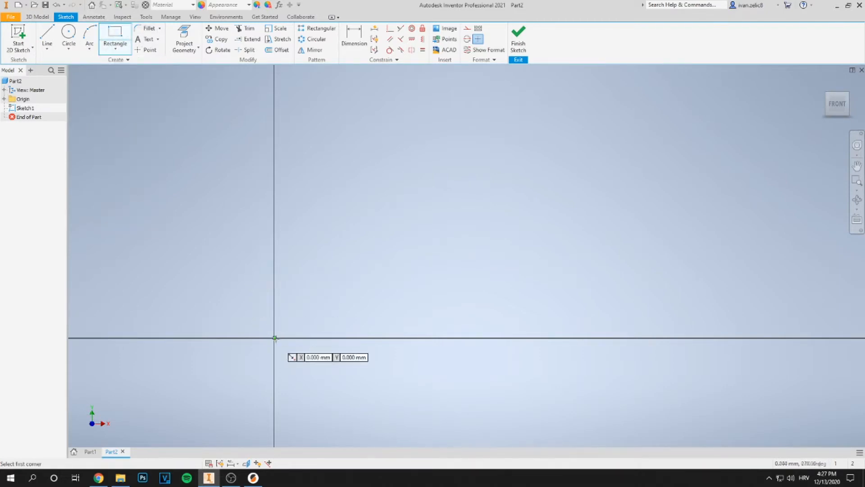
{"action": "left_click", "coordinate": [274, 337]}
{"action": "left_click", "coordinate": [420, 220]}
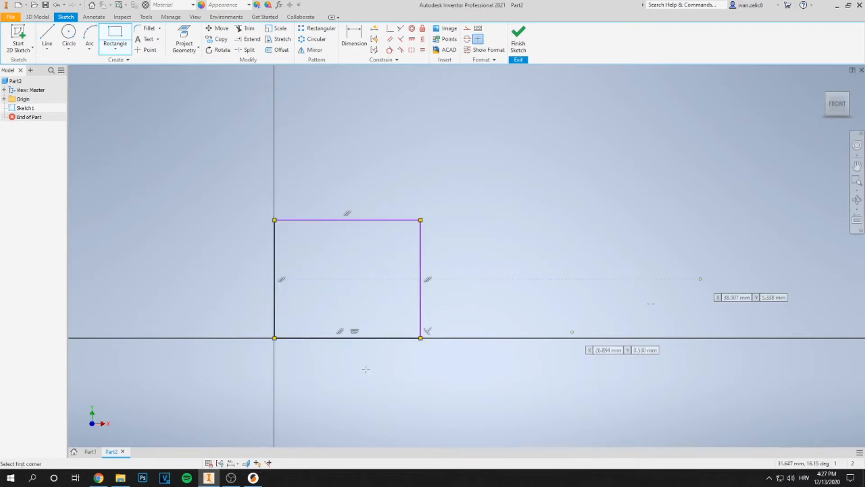
Dimension the rectangle's right edge height to 35 mm
{"action": "scroll", "coordinate": [401, 298], "scroll_direction": "up", "scroll_amount": 2}
{"action": "scroll", "coordinate": [402, 298], "scroll_direction": "down", "scroll_amount": 3}
{"action": "middle_click_drag", "start_coordinate": [337, 301], "coordinate": [395, 237]}
{"action": "left_click", "coordinate": [354, 40]}
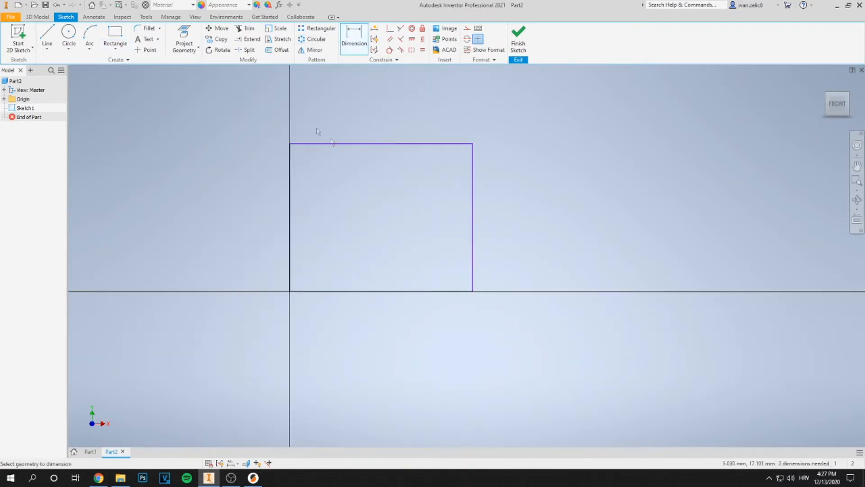
{"action": "middle_click_drag", "start_coordinate": [410, 122], "coordinate": [276, 113]}
{"action": "left_click", "coordinate": [339, 223]}
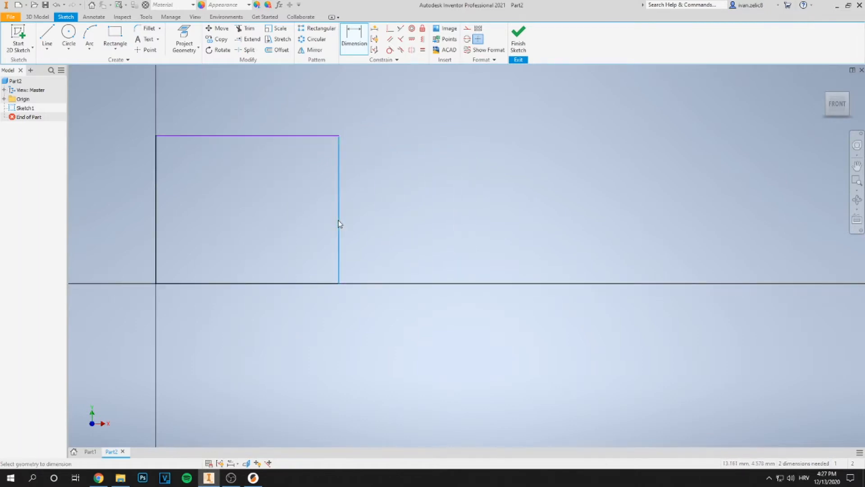
{"action": "left_click", "coordinate": [424, 206]}
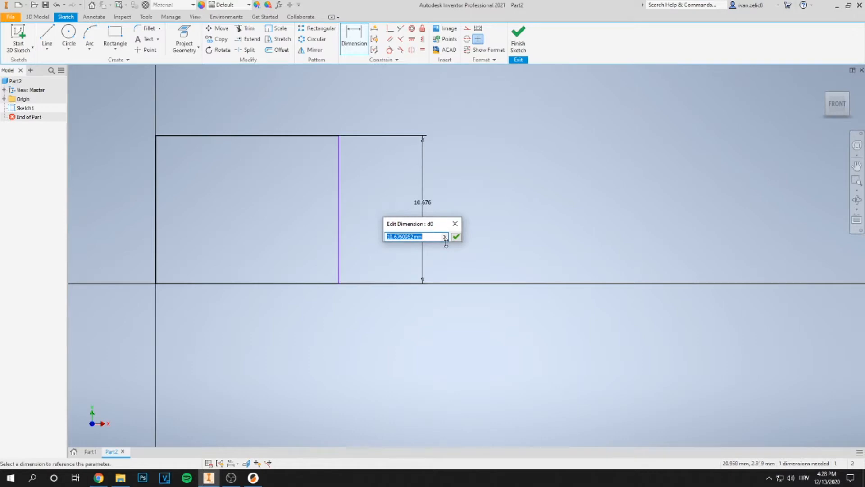
{"action": "type", "text": "35"}
{"action": "key", "text": "Return"}
Dimension the rectangle's top edge width to 35 mm
{"action": "scroll", "coordinate": [269, 360], "scroll_direction": "down", "scroll_amount": 5}
{"action": "mouse_move", "coordinate": [325, 341]}
{"action": "middle_mouse_down"}
{"action": "mouse_move", "coordinate": [338, 315]}
{"action": "mouse_move", "coordinate": [400, 371]}
{"action": "middle_mouse_up"}
{"action": "scroll", "coordinate": [400, 370], "scroll_direction": "up", "scroll_amount": 3}
{"action": "left_click", "coordinate": [355, 256]}
{"action": "left_click", "coordinate": [360, 206]}
{"action": "type", "text": "35"}
{"action": "key", "text": "Return"}
Draw a circle centered at the midpoint of the rectangle's top edge, passing through the top-right corner
{"action": "mouse_move", "coordinate": [323, 372]}
{"action": "middle_mouse_down"}
{"action": "mouse_move", "coordinate": [377, 286]}
{"action": "mouse_move", "coordinate": [381, 293]}
{"action": "middle_mouse_up"}
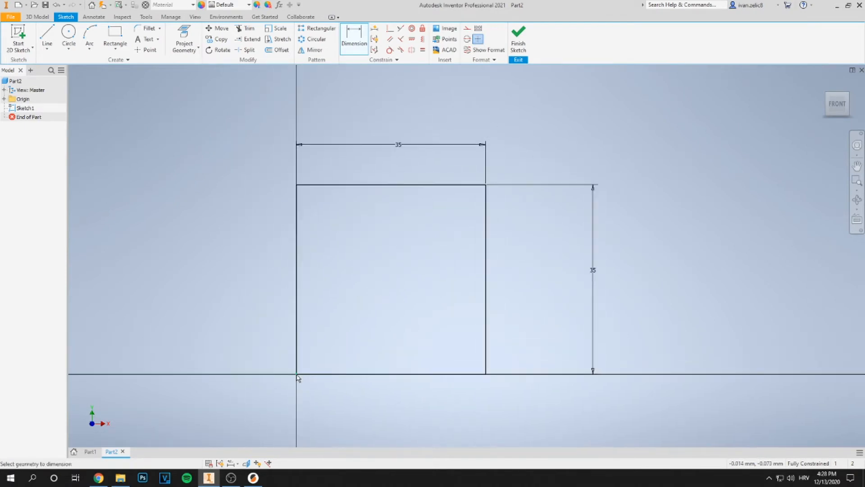
{"action": "middle_click_drag", "start_coordinate": [362, 250], "coordinate": [300, 261]}
{"action": "left_click", "coordinate": [68, 33]}
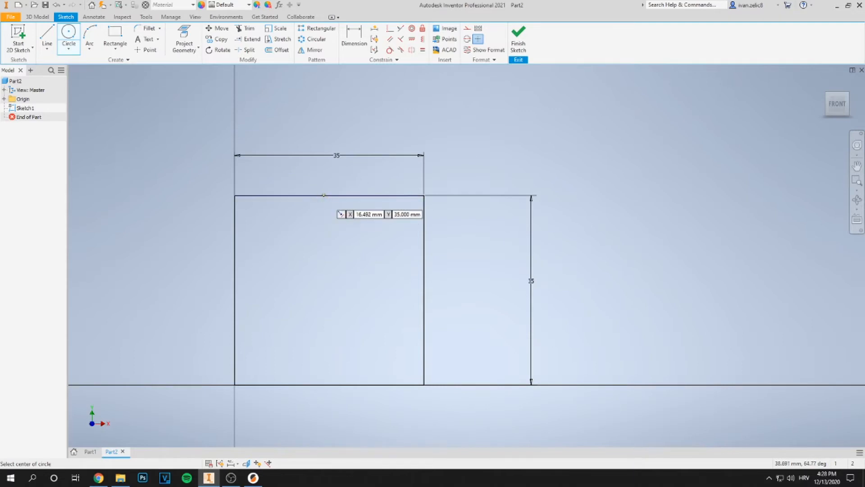
{"action": "left_click", "coordinate": [329, 194]}
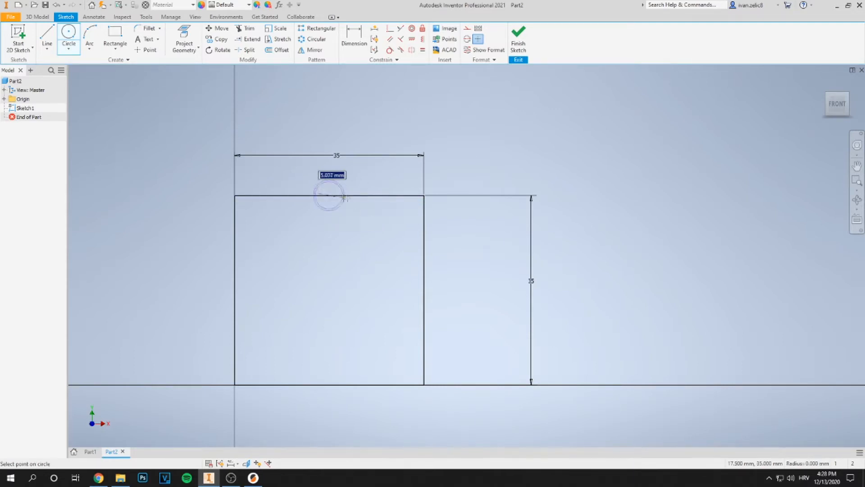
{"action": "left_click", "coordinate": [424, 195]}
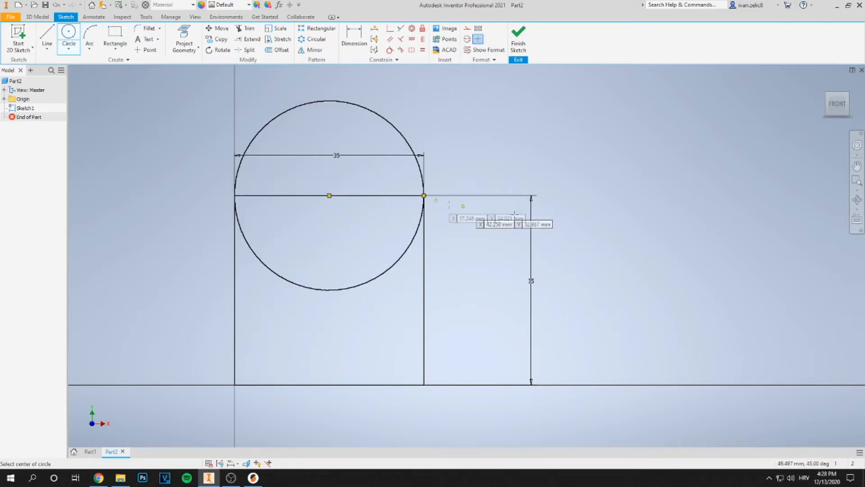
Draw a second circle centered at the midpoint of the right edge, passing through the top-right corner
{"action": "left_click", "coordinate": [423, 289]}
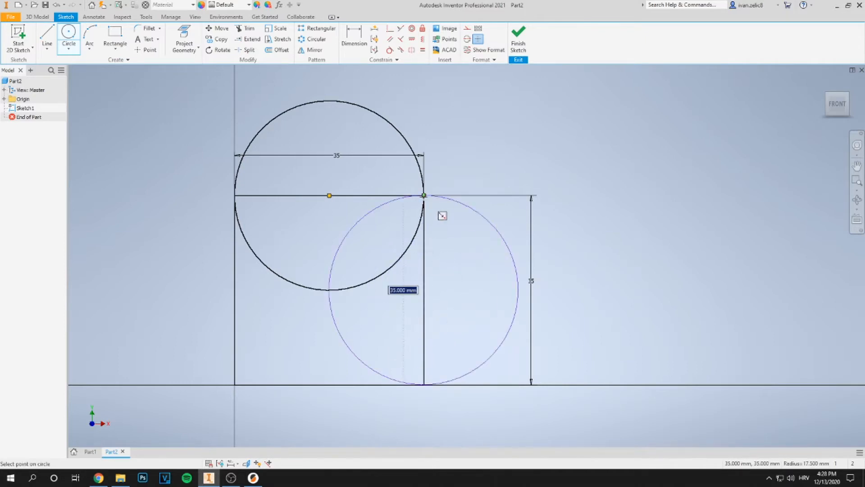
{"action": "left_click", "coordinate": [432, 207]}
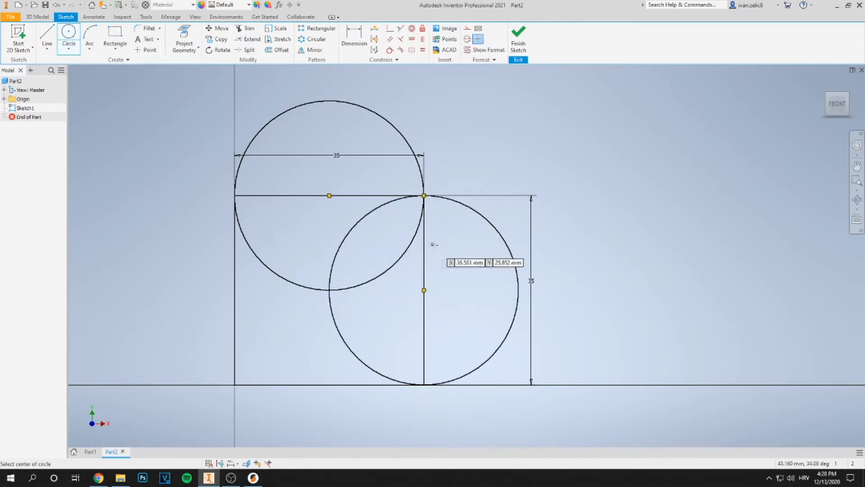
{"action": "middle_click_drag", "start_coordinate": [432, 246], "coordinate": [389, 240]}
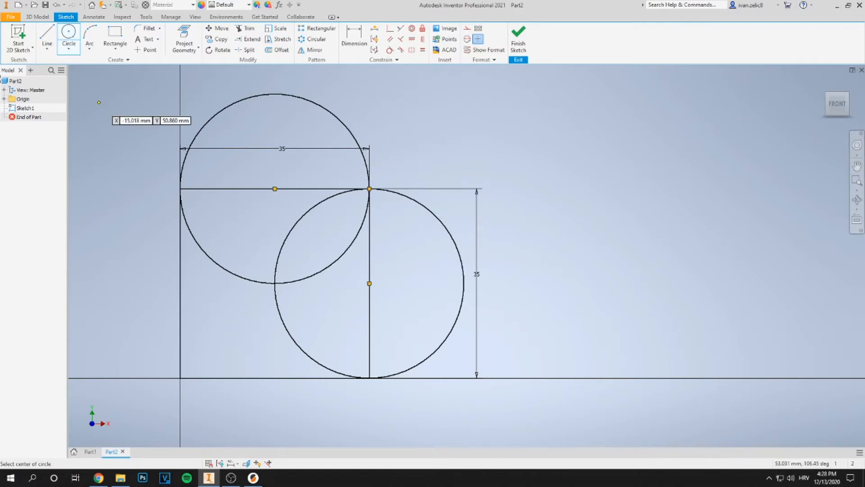
{"action": "key", "text": "Escape"}
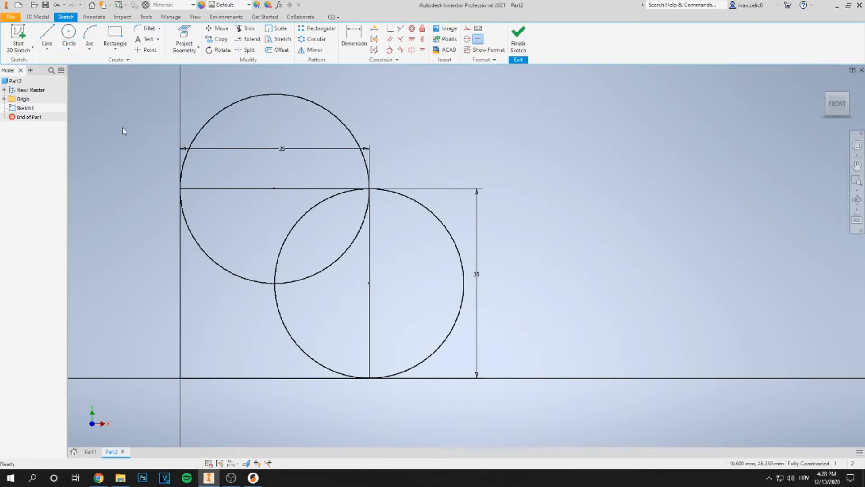
Trim the circle arcs lying inside the rectangle with the Trim tool
{"action": "left_click", "coordinate": [243, 30]}
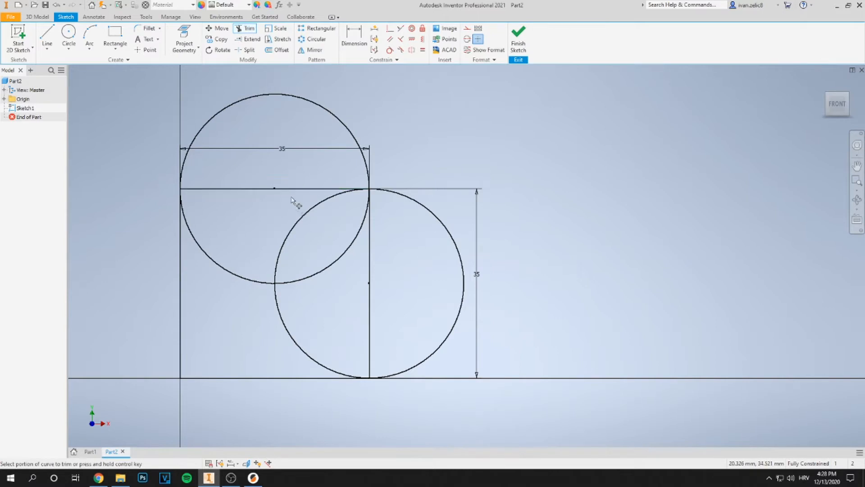
{"action": "left_click", "coordinate": [298, 223]}
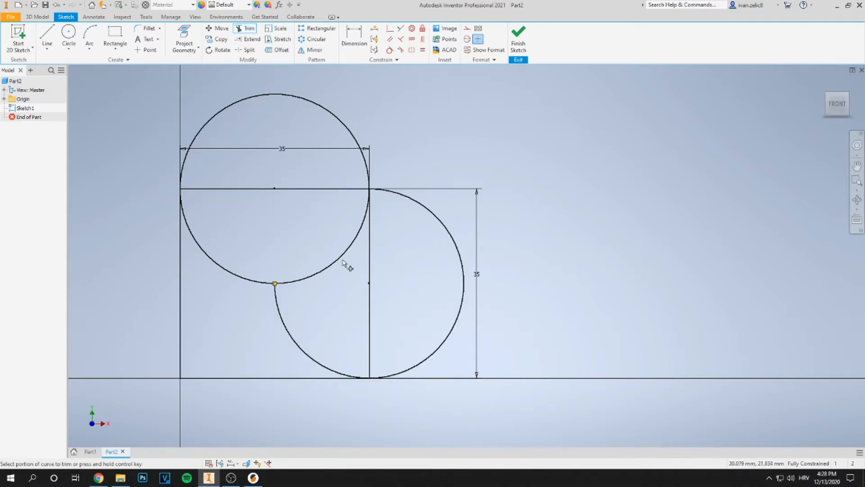
{"action": "left_click", "coordinate": [344, 264]}
{"action": "left_click", "coordinate": [261, 286]}
{"action": "left_click", "coordinate": [277, 303]}
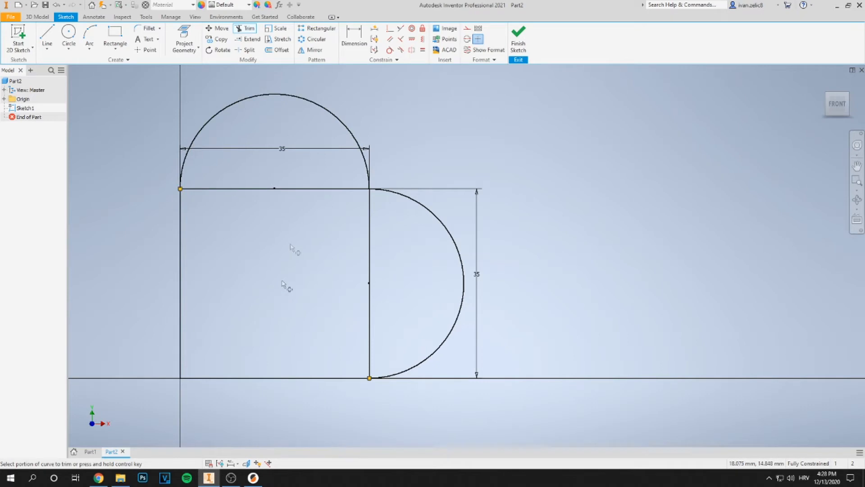
{"action": "left_click", "coordinate": [310, 191]}
{"action": "left_click", "coordinate": [201, 85]}
{"action": "key", "text": "Escape"}
Delete the rectangle's top and right edges, leaving the heart outline
{"action": "left_click", "coordinate": [315, 190]}
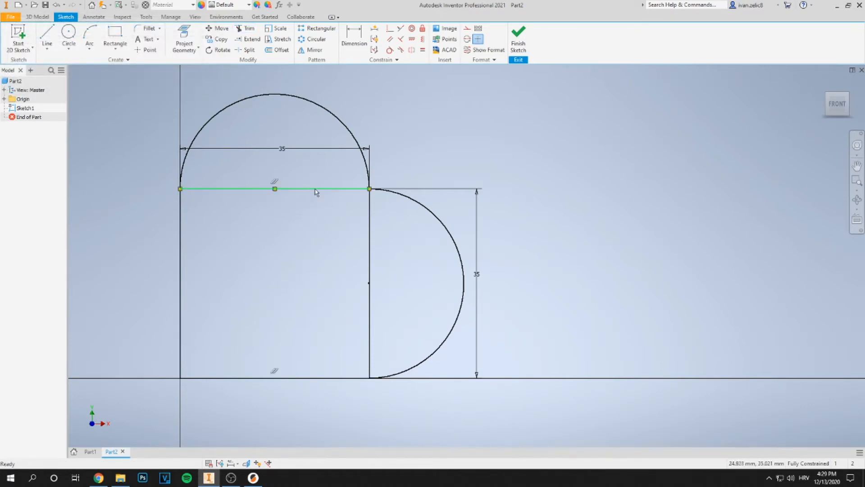
{"action": "key", "text": "Delete"}
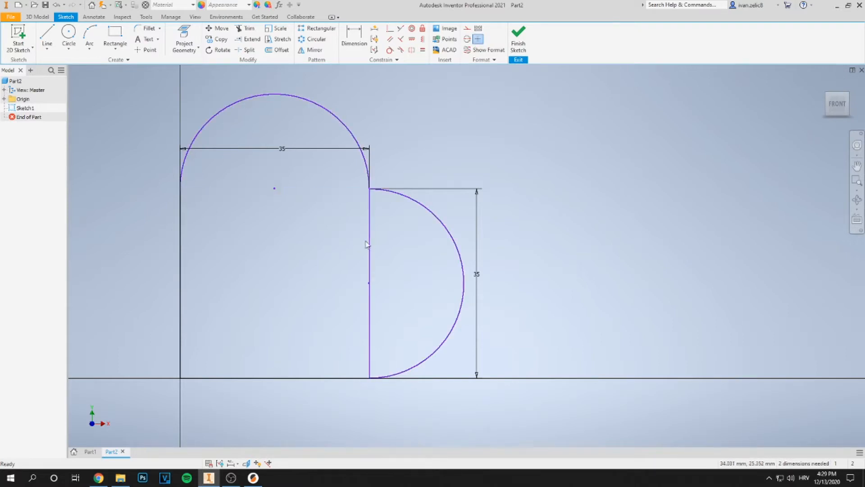
{"action": "left_click", "coordinate": [369, 243]}
{"action": "key", "text": "Delete"}
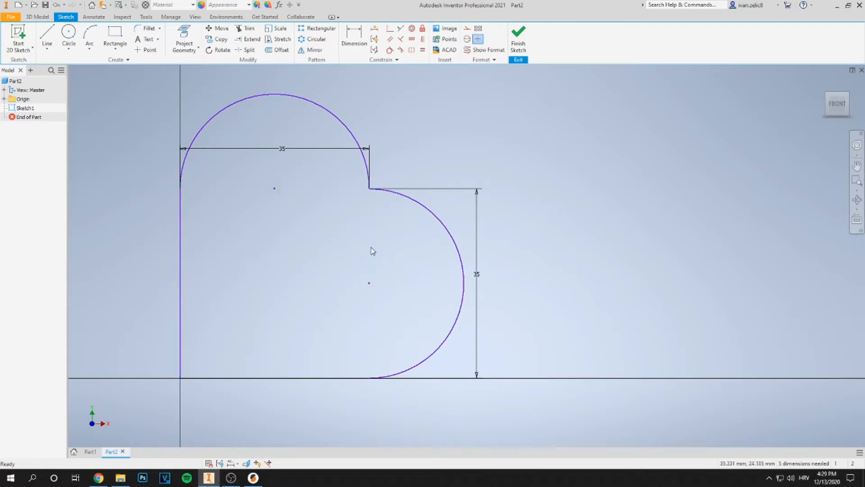
Finish the sketch
{"action": "scroll", "coordinate": [391, 269], "scroll_direction": "up", "scroll_amount": 4}
{"action": "scroll", "coordinate": [522, 303], "scroll_direction": "down", "scroll_amount": 2}
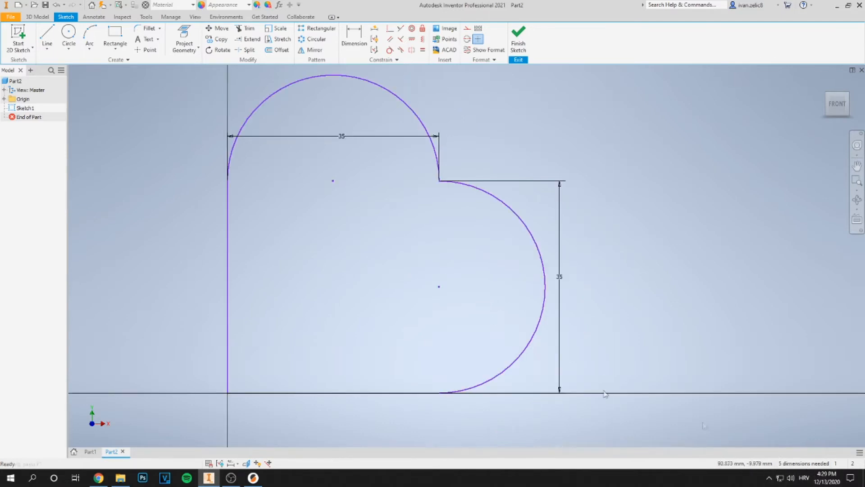
{"action": "scroll", "coordinate": [394, 312], "scroll_direction": "up", "scroll_amount": 2}
{"action": "scroll", "coordinate": [395, 318], "scroll_direction": "down", "scroll_amount": 3}
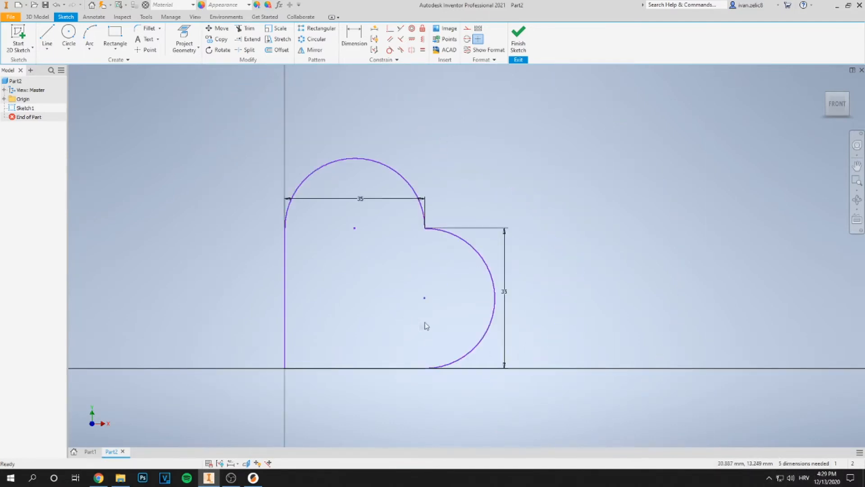
{"action": "scroll", "coordinate": [369, 310], "scroll_direction": "up", "scroll_amount": 3}
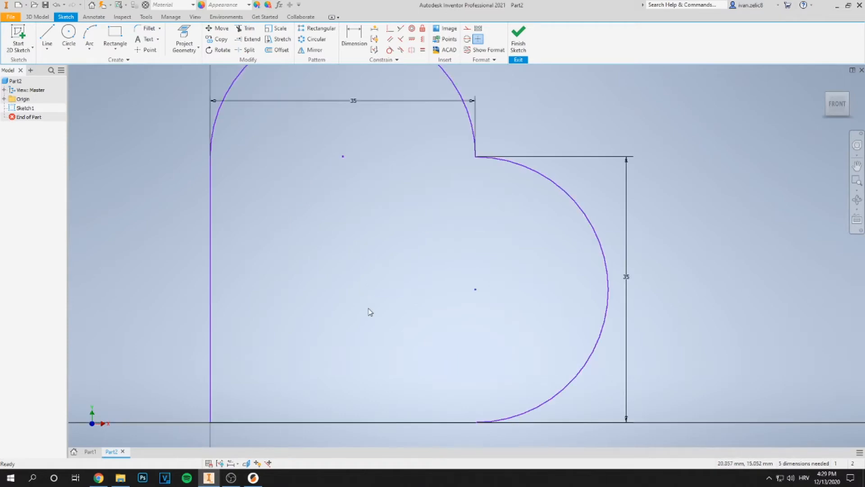
{"action": "scroll", "coordinate": [369, 310], "scroll_direction": "down", "scroll_amount": 3}
{"action": "left_click", "coordinate": [518, 44]}
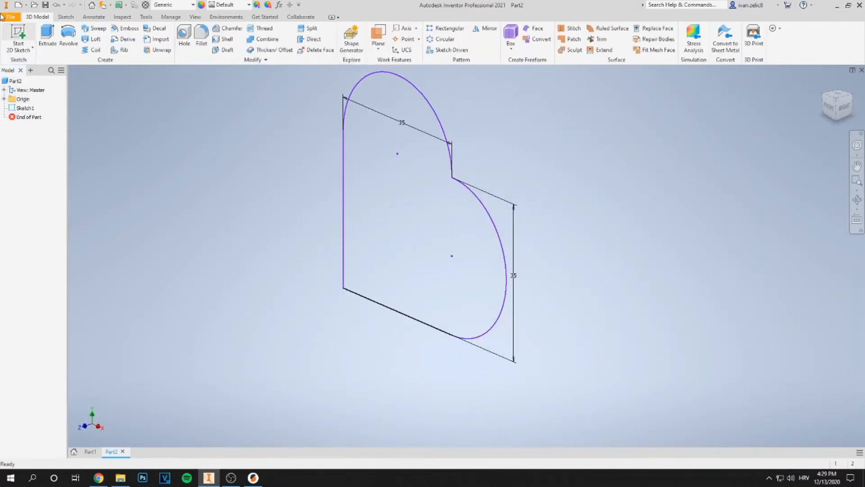
Start an extrusion of the heart profile, cancel it, and reopen Sketch1 for editing
{"action": "left_click", "coordinate": [47, 38]}
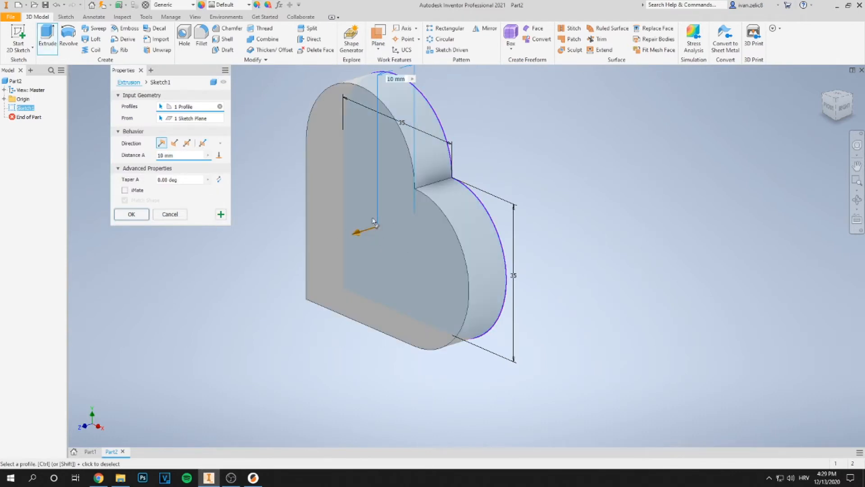
{"action": "left_click", "coordinate": [175, 217]}
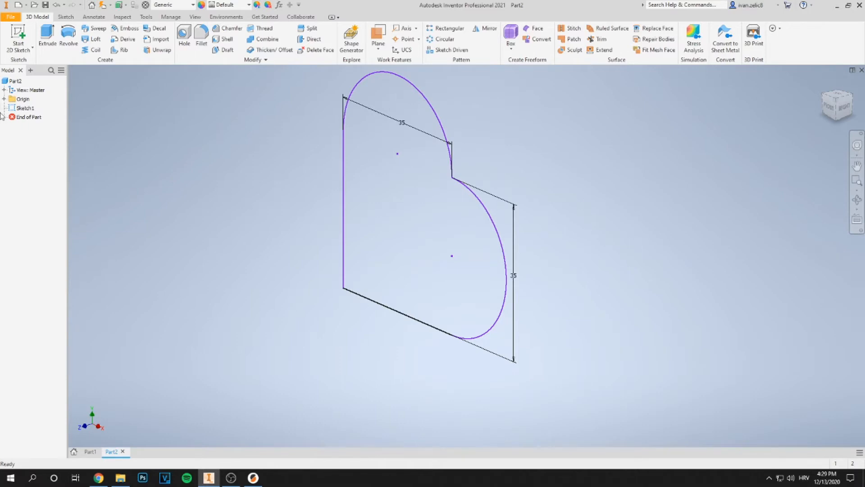
{"action": "double_click", "coordinate": [26, 108]}
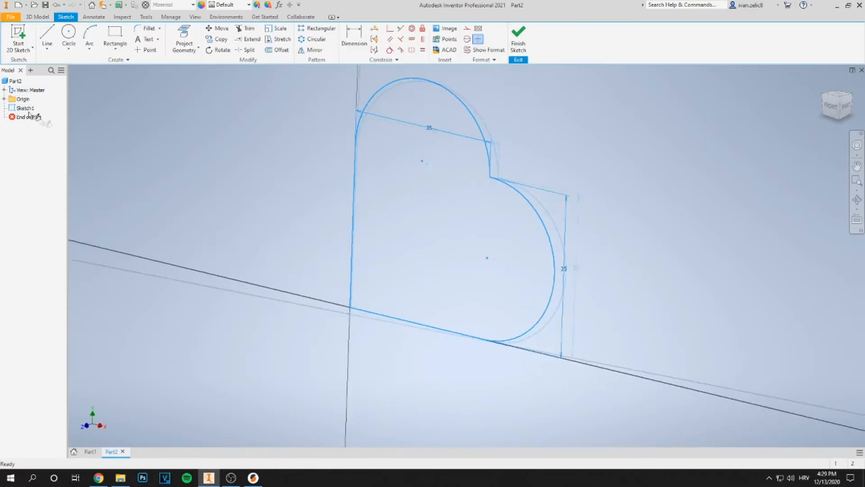
Rotate the whole heart outline 45° about its bottom corner so it stands upright
{"action": "middle_click_drag", "start_coordinate": [263, 225], "coordinate": [226, 240]}
{"action": "scroll", "coordinate": [214, 250], "scroll_direction": "up", "scroll_amount": 3}
{"action": "scroll", "coordinate": [213, 253], "scroll_direction": "down", "scroll_amount": 3}
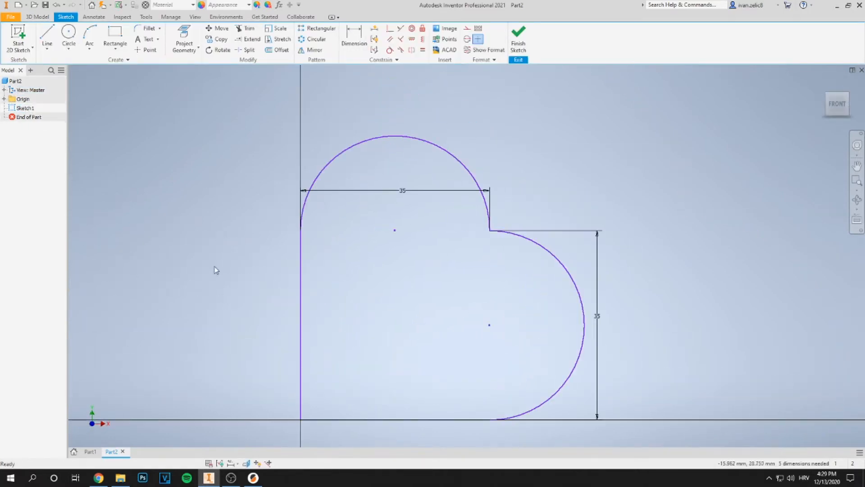
{"action": "scroll", "coordinate": [228, 239], "scroll_direction": "down", "scroll_amount": 3}
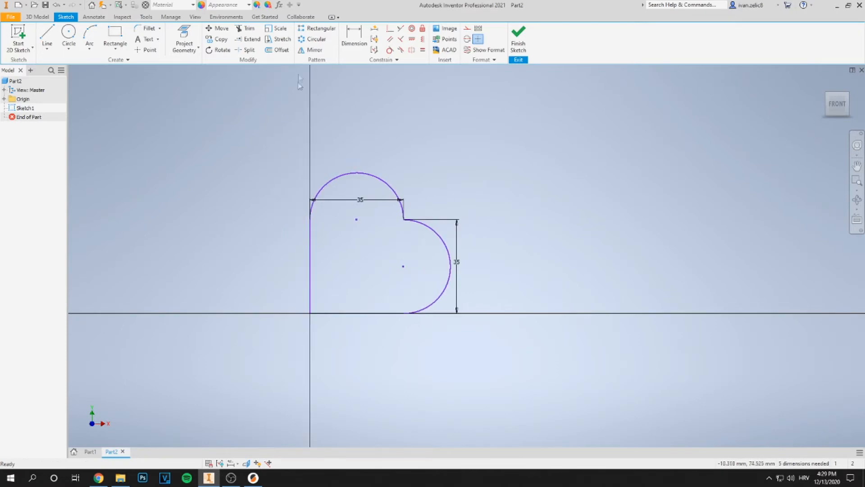
{"action": "left_click", "coordinate": [221, 50]}
{"action": "left_click_drag", "start_coordinate": [225, 161], "coordinate": [138, 94]}
{"action": "left_click_drag", "start_coordinate": [255, 136], "coordinate": [526, 347]}
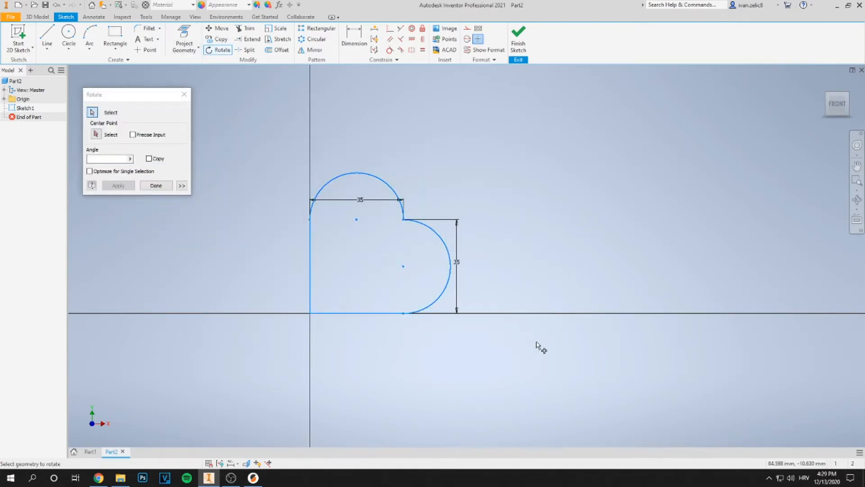
{"action": "left_click", "coordinate": [96, 134]}
{"action": "left_click", "coordinate": [310, 313]}
{"action": "left_click", "coordinate": [378, 257]}
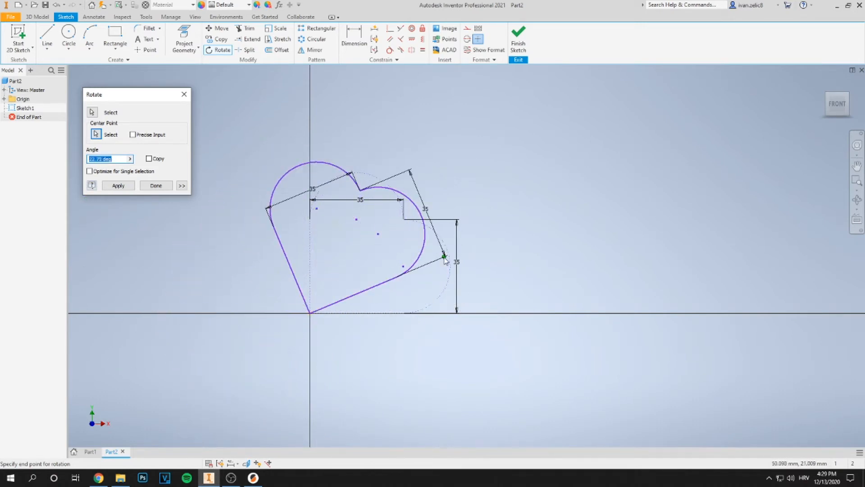
{"action": "type", "text": "45"}
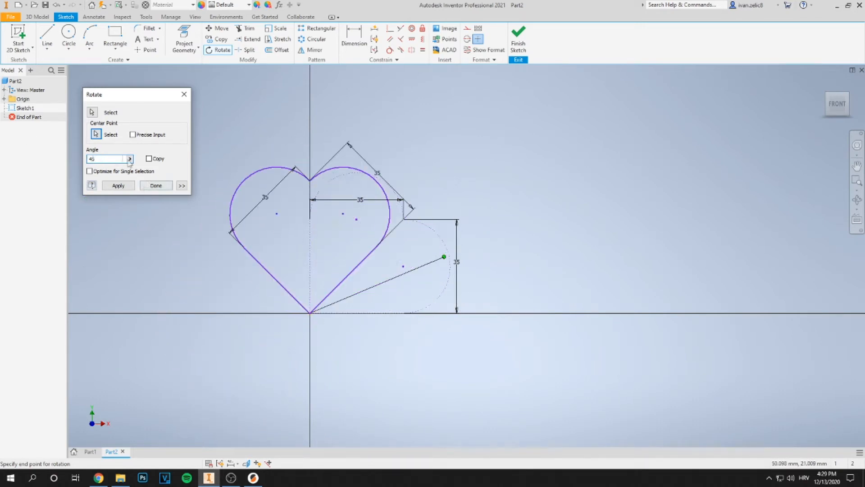
{"action": "left_click", "coordinate": [118, 185]}
{"action": "left_click", "coordinate": [154, 187]}
Finish the sketch and extrude the heart profile 10 mm
{"action": "middle_click_drag", "start_coordinate": [319, 234], "coordinate": [361, 252]}
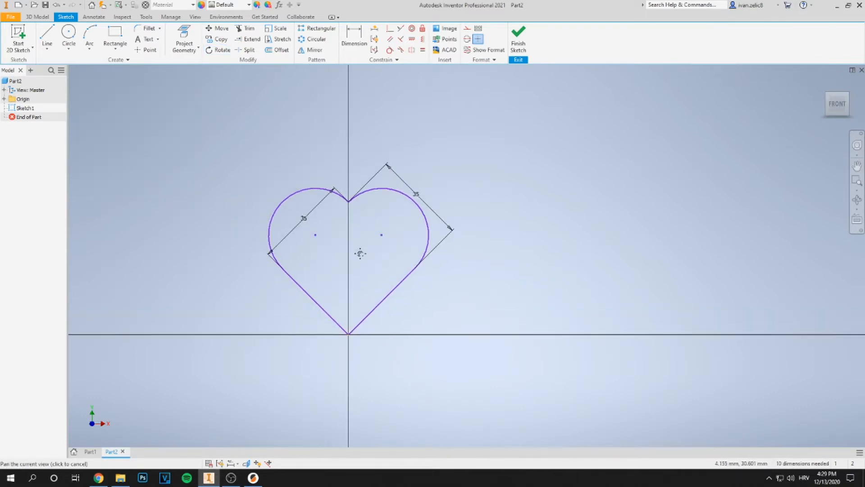
{"action": "left_click", "coordinate": [526, 38]}
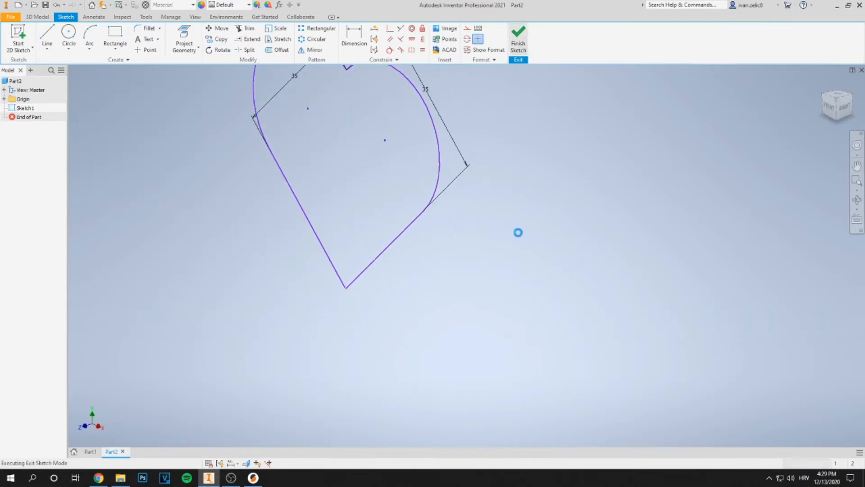
{"action": "left_click", "coordinate": [48, 36]}
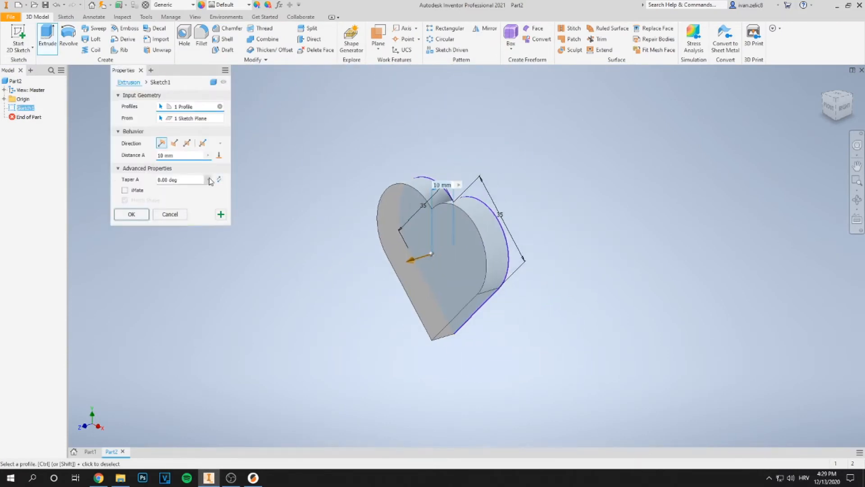
{"action": "left_click", "coordinate": [168, 155]}
{"action": "type", "text": "0"}
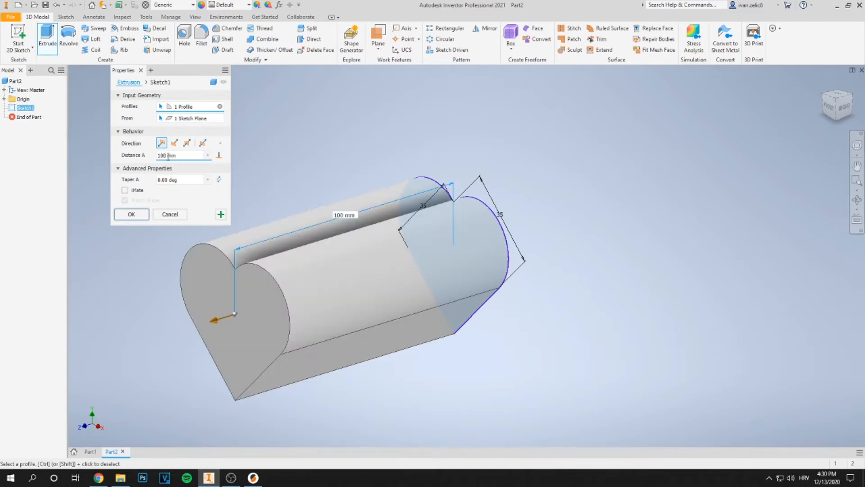
{"action": "key", "text": "BackSpace"}
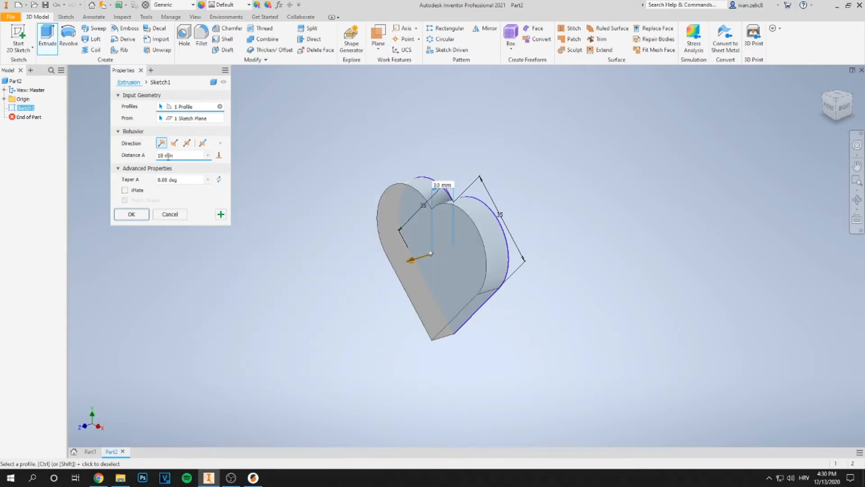
{"action": "left_click", "coordinate": [132, 214]}
{"action": "middle_click_drag", "start_coordinate": [294, 309], "coordinate": [276, 294]}
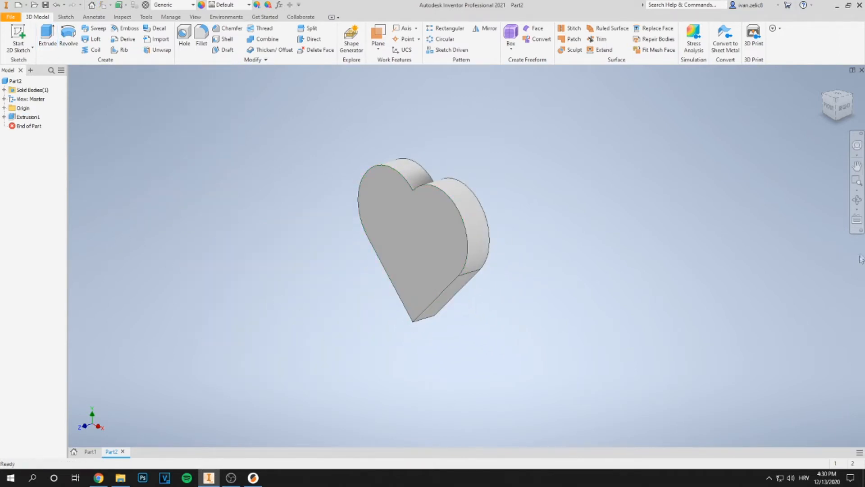
Start a new sketch on the heart's front face and add the text hello in a text box
{"action": "right_click", "coordinate": [417, 212]}
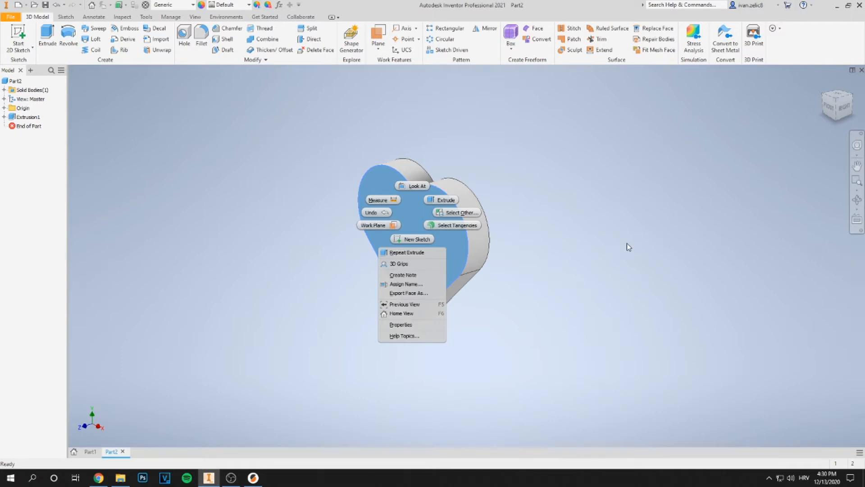
{"action": "left_click", "coordinate": [416, 239]}
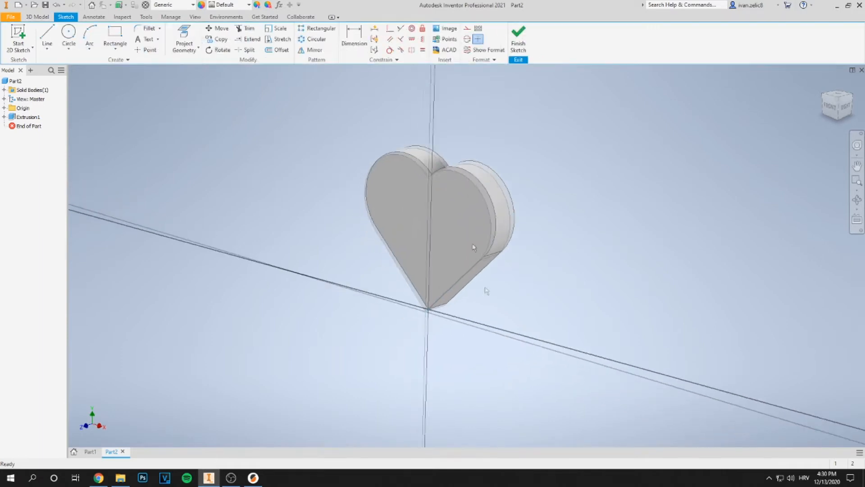
{"action": "left_click", "coordinate": [147, 42]}
{"action": "left_click", "coordinate": [365, 190]}
{"action": "left_click", "coordinate": [455, 238]}
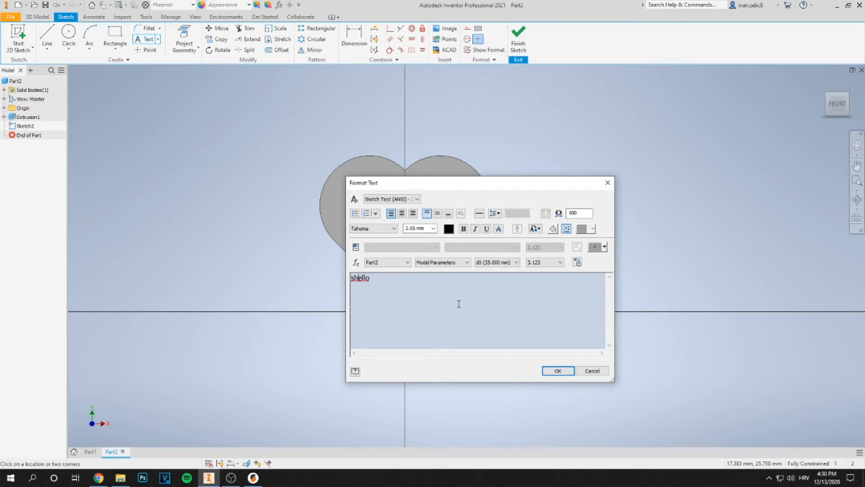
{"action": "left_click", "coordinate": [564, 374]}
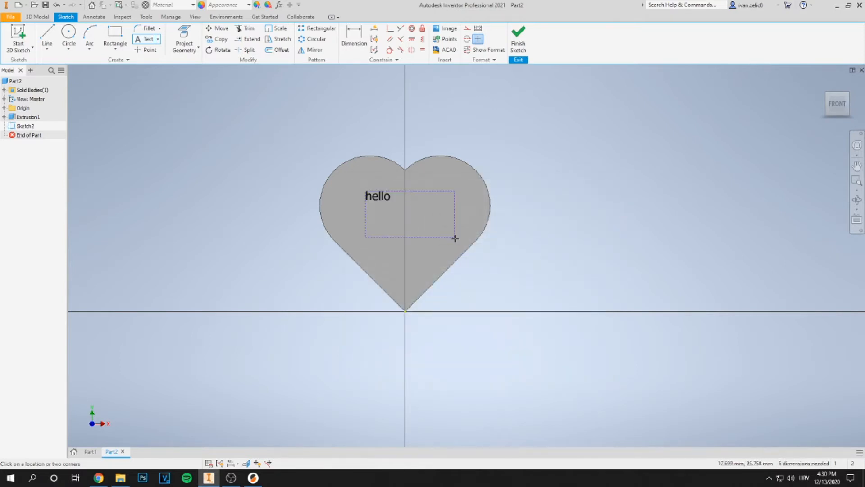
{"action": "key", "text": "Escape"}
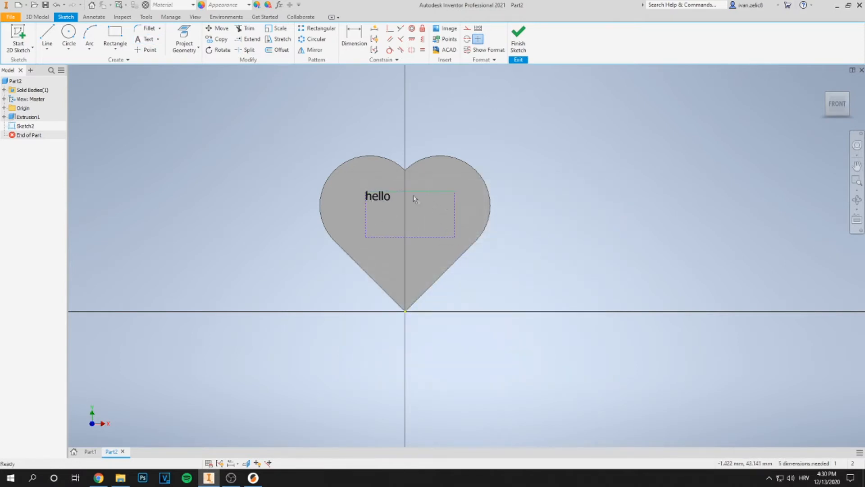
Resize and move the text box to centre the hello text on the heart, then finish the sketch
{"action": "left_click_drag", "start_coordinate": [455, 238], "coordinate": [392, 200]}
{"action": "left_click_drag", "start_coordinate": [389, 209], "coordinate": [440, 213]}
{"action": "scroll", "coordinate": [380, 206], "scroll_direction": "up", "scroll_amount": 4}
{"action": "scroll", "coordinate": [410, 241], "scroll_direction": "up", "scroll_amount": 1}
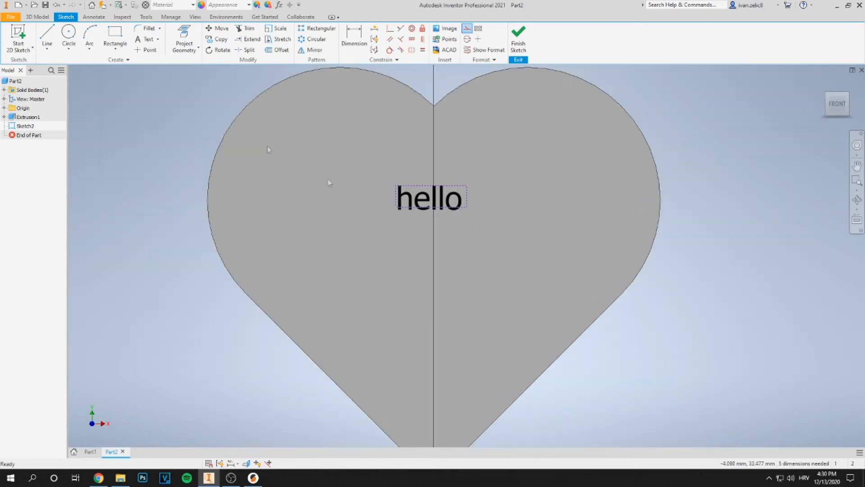
{"action": "left_click", "coordinate": [519, 36]}
{"action": "scroll", "coordinate": [415, 232], "scroll_direction": "up", "scroll_amount": 5}
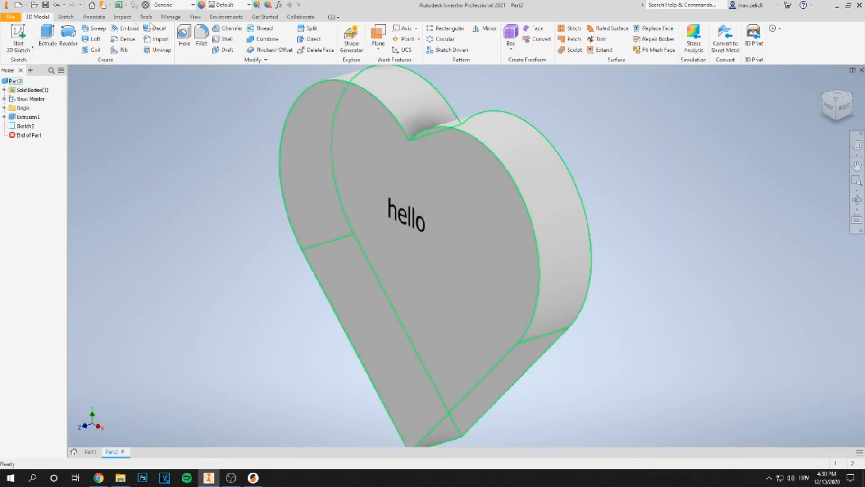
Emboss the hello text from the face with a depth of 5 mm
{"action": "left_click", "coordinate": [126, 33]}
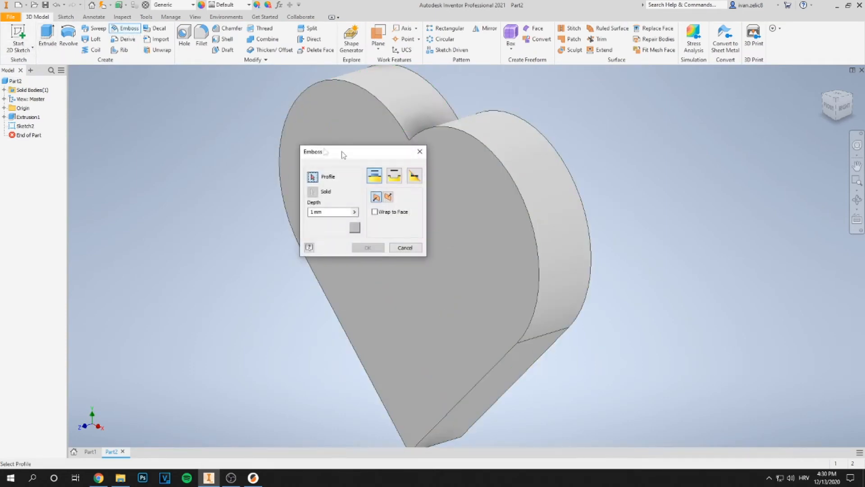
{"action": "left_click_drag", "start_coordinate": [345, 153], "coordinate": [135, 103]}
{"action": "left_click", "coordinate": [398, 212]}
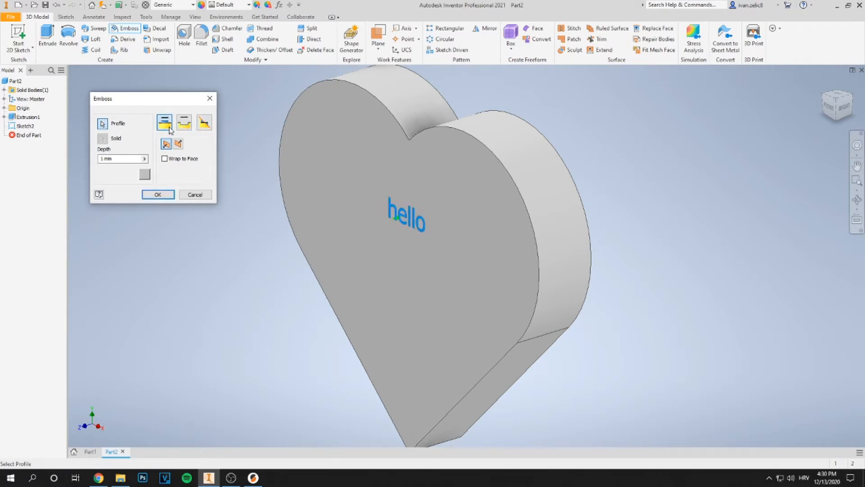
{"action": "left_click", "coordinate": [184, 122]}
{"action": "left_click", "coordinate": [172, 125]}
{"action": "left_click", "coordinate": [109, 158]}
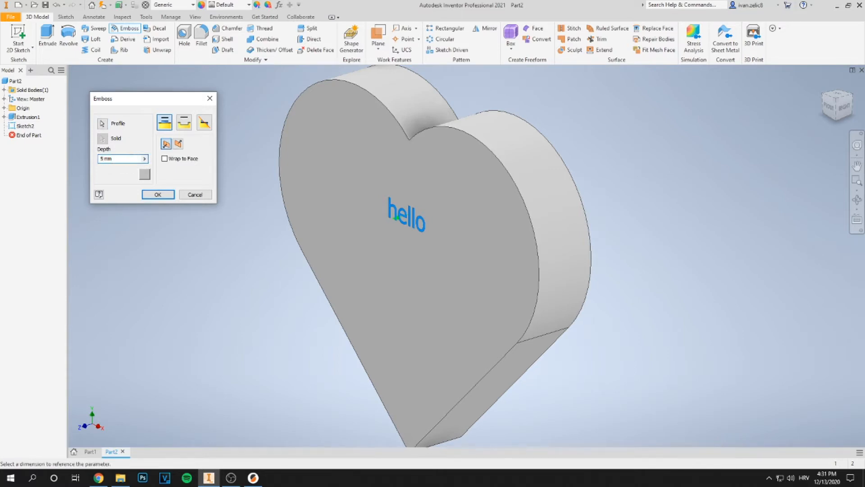
{"action": "left_click", "coordinate": [158, 195]}
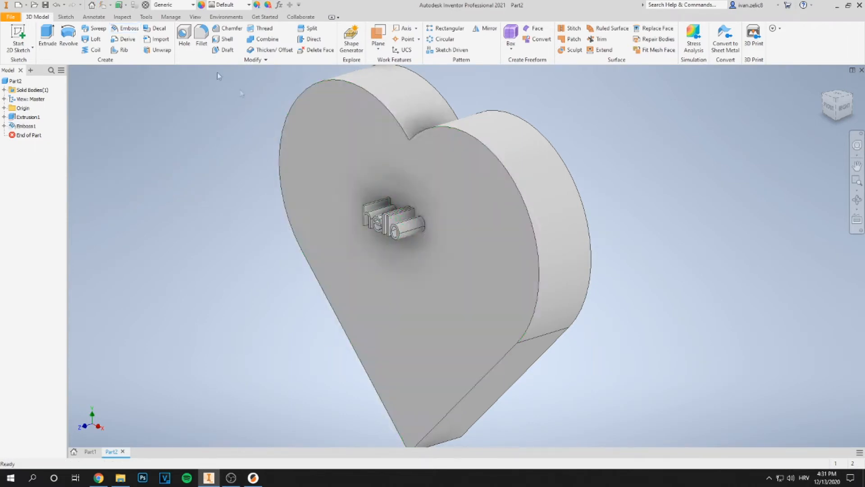
Edit Emboss1 to engrave the text into the face instead
{"action": "double_click", "coordinate": [27, 126]}
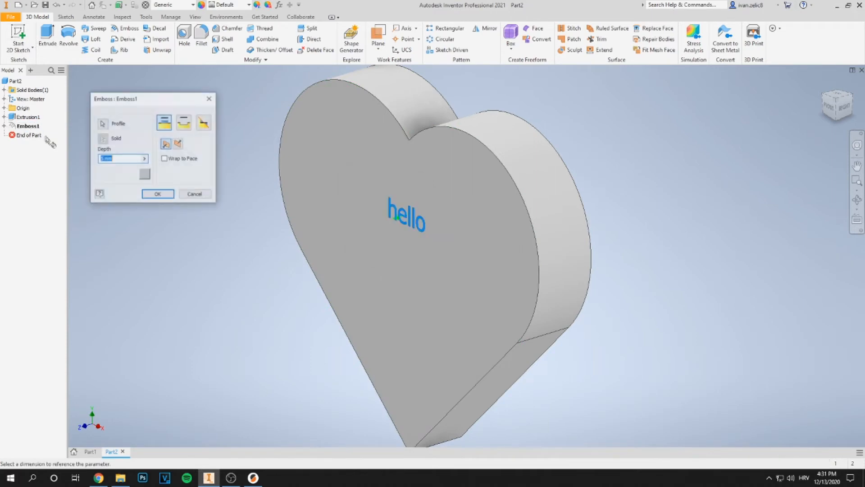
{"action": "left_click", "coordinate": [184, 122]}
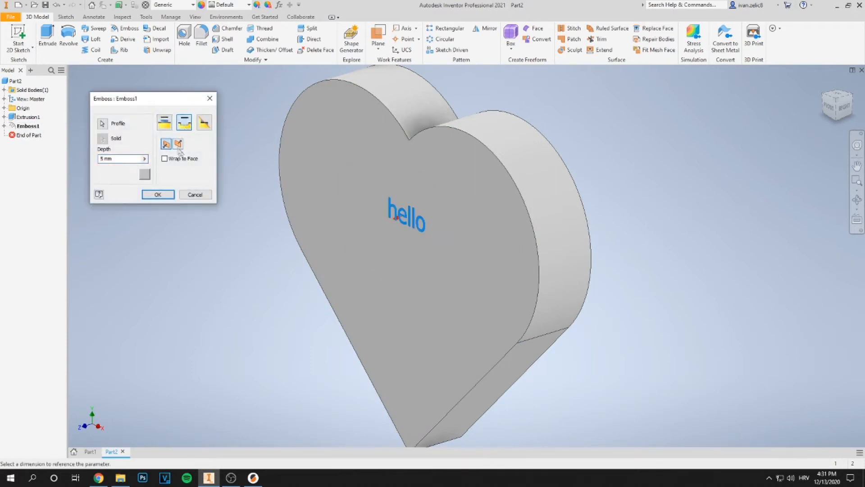
{"action": "left_click", "coordinate": [168, 194]}
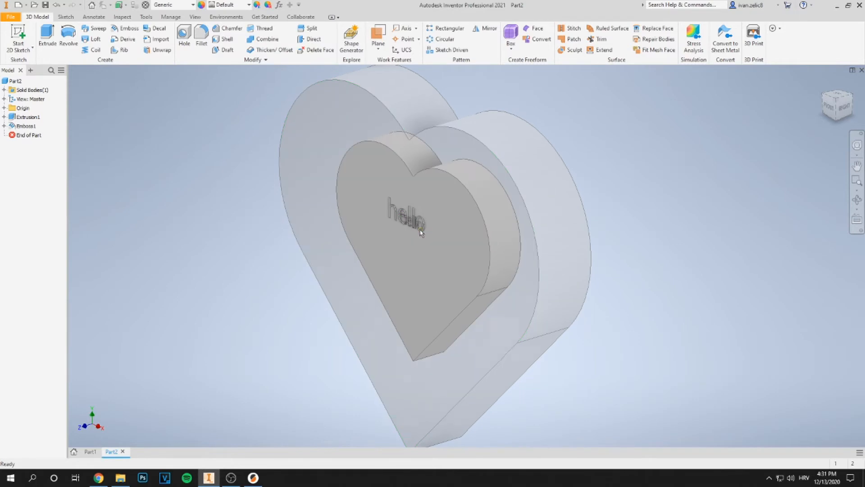
{"action": "scroll", "coordinate": [426, 234], "scroll_direction": "up", "scroll_amount": 1}
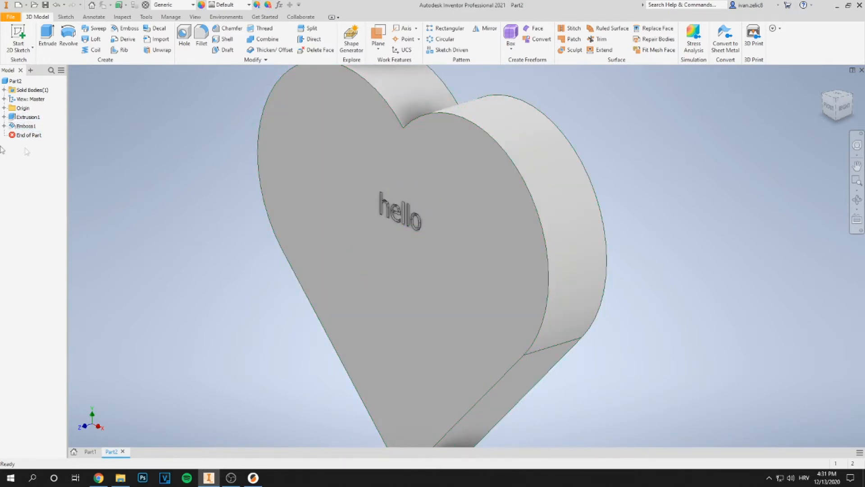
Delete the Emboss1 feature from the model
{"action": "left_click", "coordinate": [22, 126]}
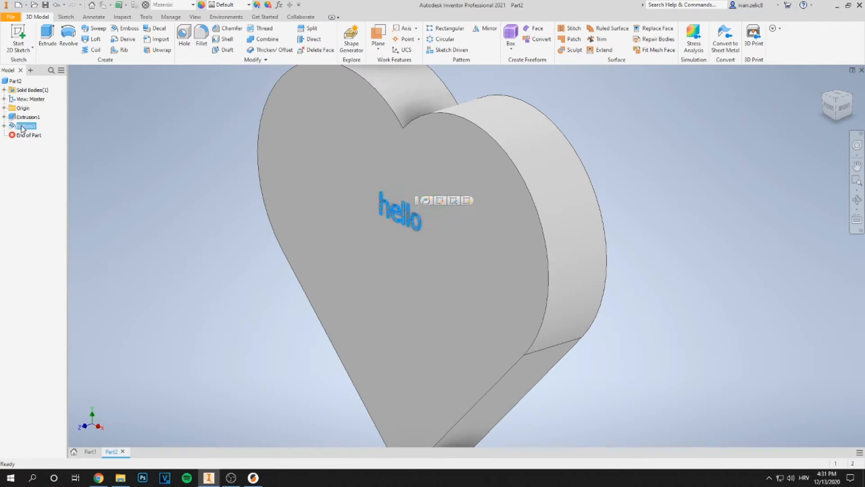
{"action": "key", "text": "Delete"}
{"action": "left_click", "coordinate": [107, 112]}
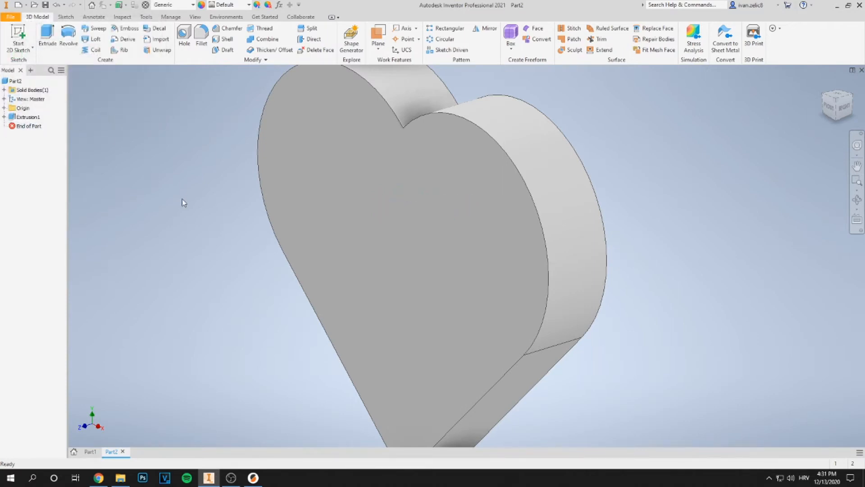
Save the part to the Desktop with the file name heart
{"action": "scroll", "coordinate": [182, 202], "scroll_direction": "up", "scroll_amount": 4}
{"action": "middle_click_drag", "start_coordinate": [188, 207], "coordinate": [236, 207]}
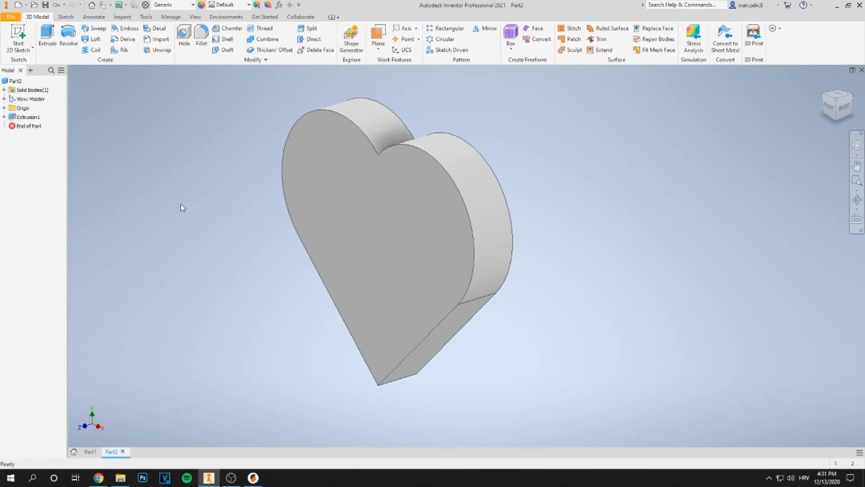
{"action": "left_click", "coordinate": [11, 18]}
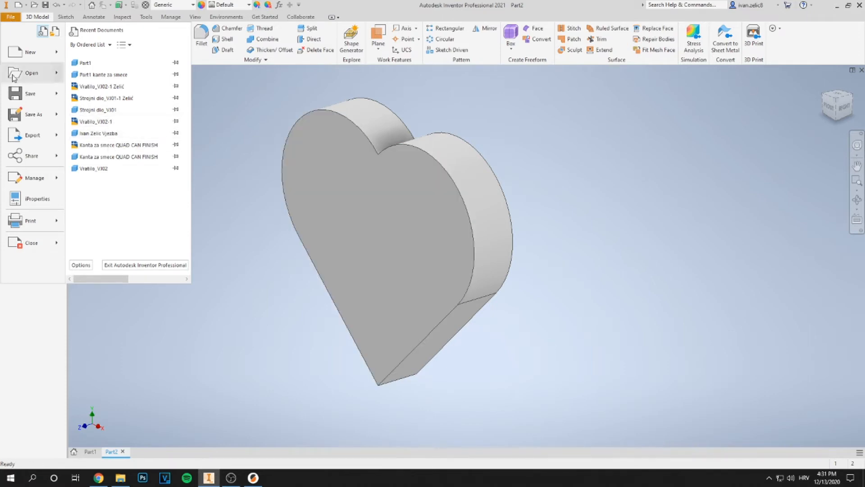
{"action": "mouse_move", "coordinate": [57, 92]}
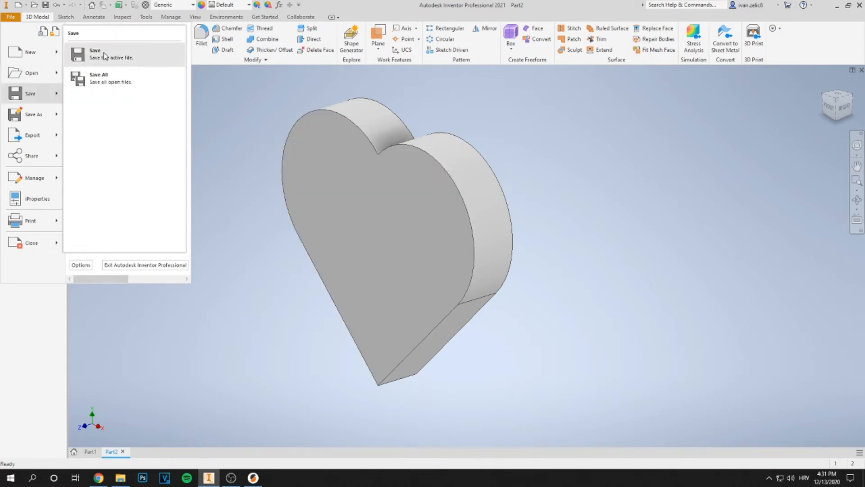
{"action": "left_click", "coordinate": [123, 56]}
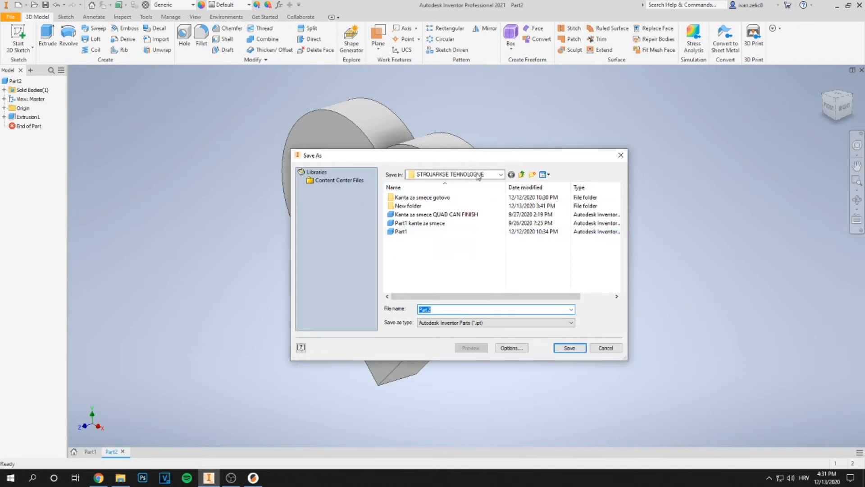
{"action": "left_click", "coordinate": [501, 175]}
{"action": "left_click", "coordinate": [502, 175]}
{"action": "left_click", "coordinate": [501, 175]}
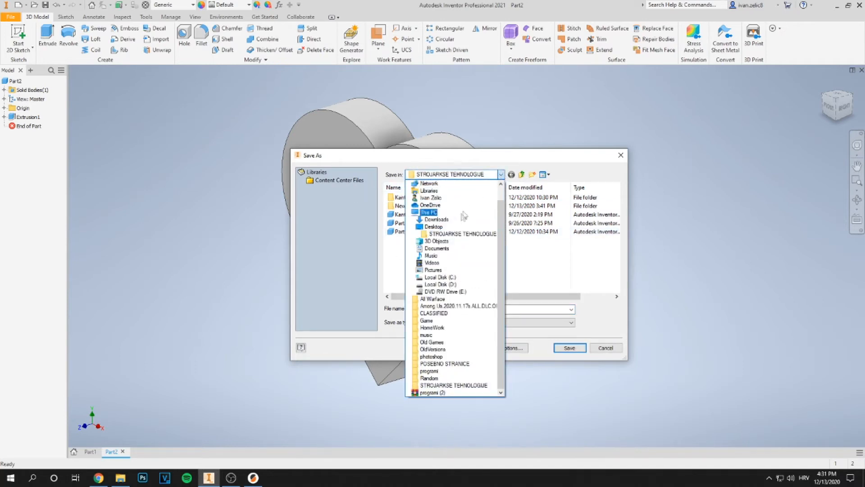
{"action": "left_click", "coordinate": [502, 174]}
{"action": "left_click", "coordinate": [501, 175]}
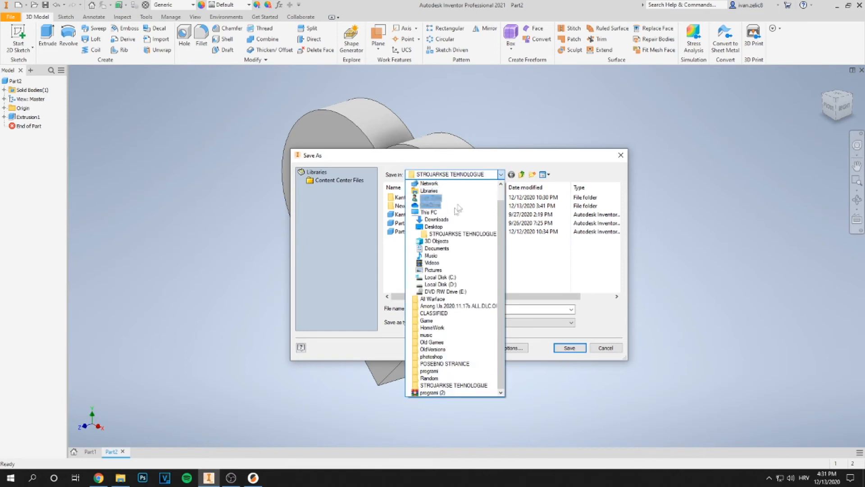
{"action": "left_click", "coordinate": [439, 227]}
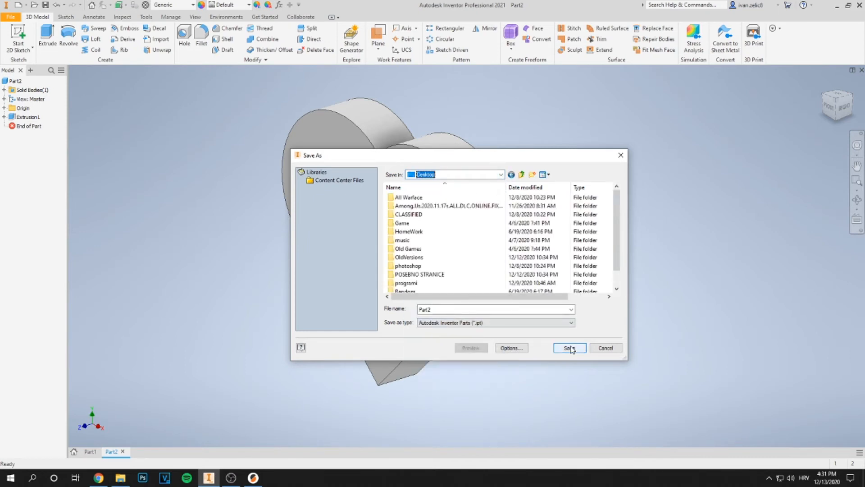
{"action": "double_click", "coordinate": [451, 308]}
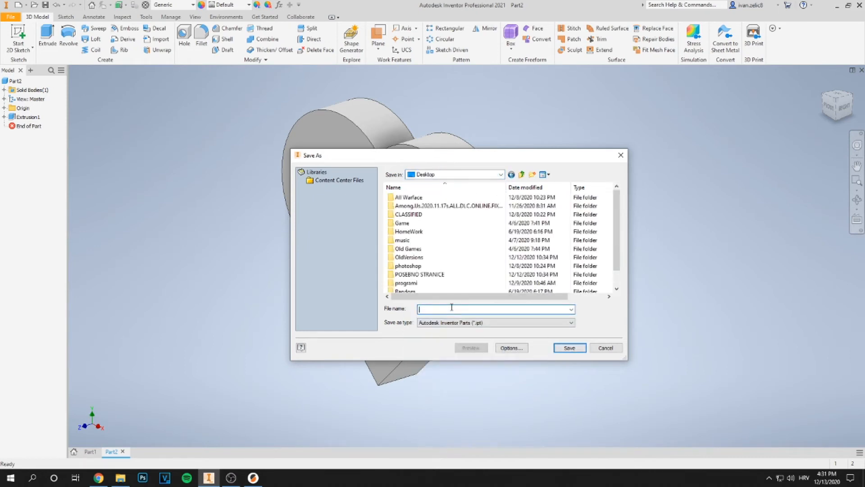
{"action": "type", "text": "H"}
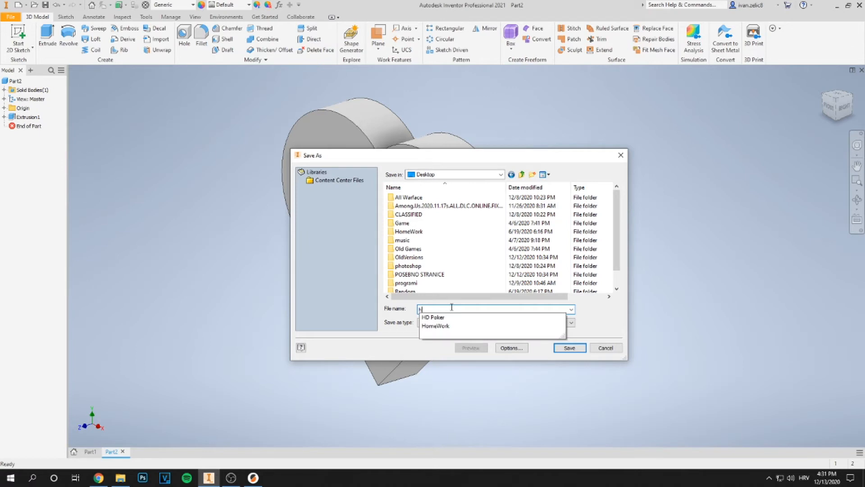
{"action": "type", "text": "eart"}
{"action": "key", "text": "Return"}
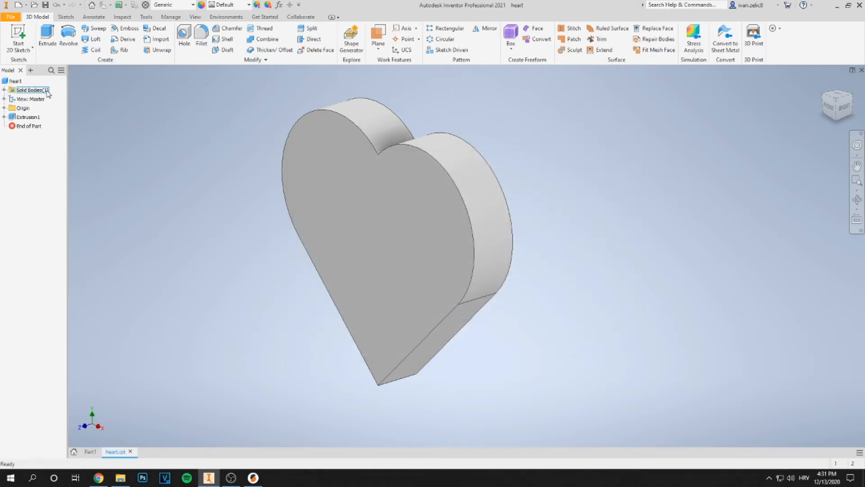
Create a new drawing from the ISO.dwg template using the A2 Size_IPT_5 views_wNote sheet
{"action": "left_click", "coordinate": [11, 18]}
{"action": "mouse_move", "coordinate": [55, 55]}
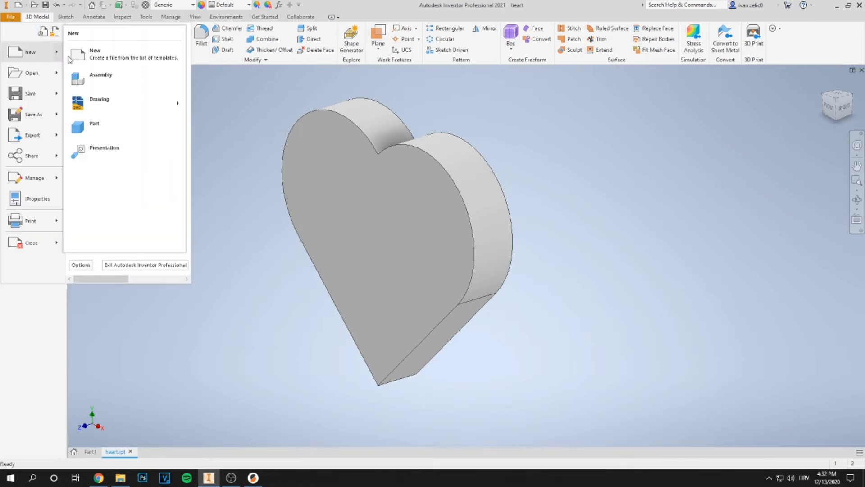
{"action": "left_click", "coordinate": [145, 56]}
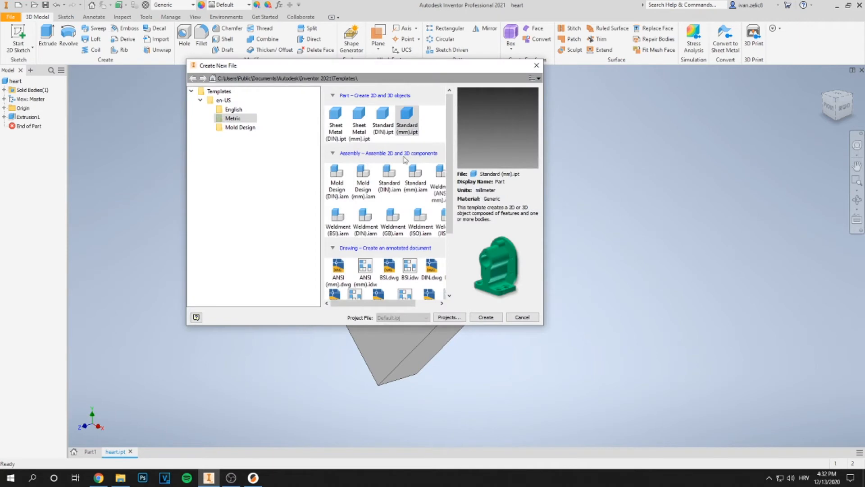
{"action": "left_click_drag", "start_coordinate": [543, 327], "coordinate": [630, 327]}
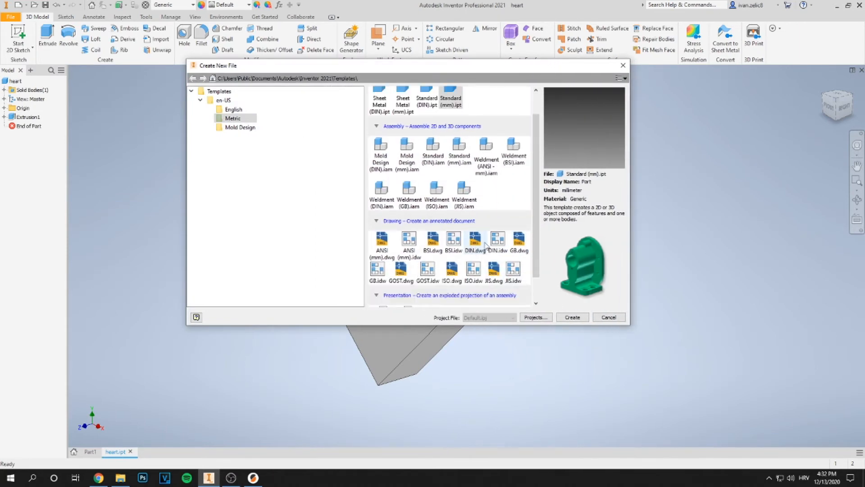
{"action": "scroll", "coordinate": [419, 280], "scroll_direction": "down", "scroll_amount": 1}
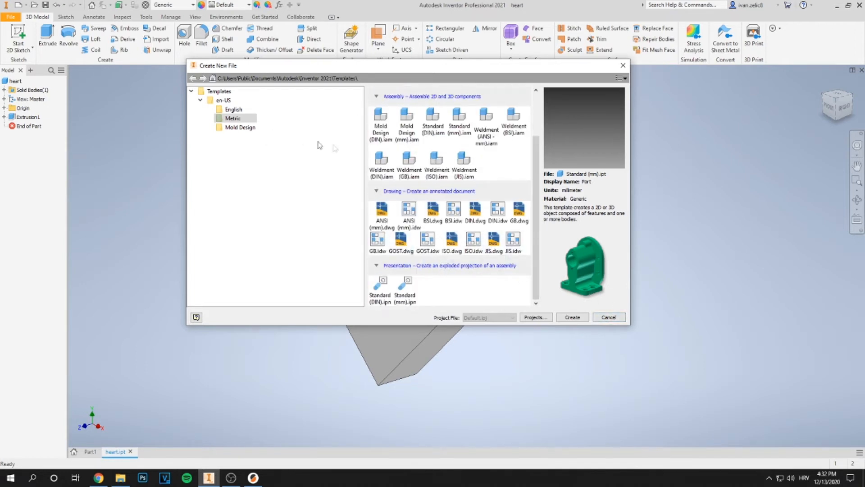
{"action": "scroll", "coordinate": [404, 229], "scroll_direction": "up", "scroll_amount": 1}
{"action": "scroll", "coordinate": [404, 228], "scroll_direction": "down", "scroll_amount": 1}
{"action": "left_click", "coordinate": [447, 240]}
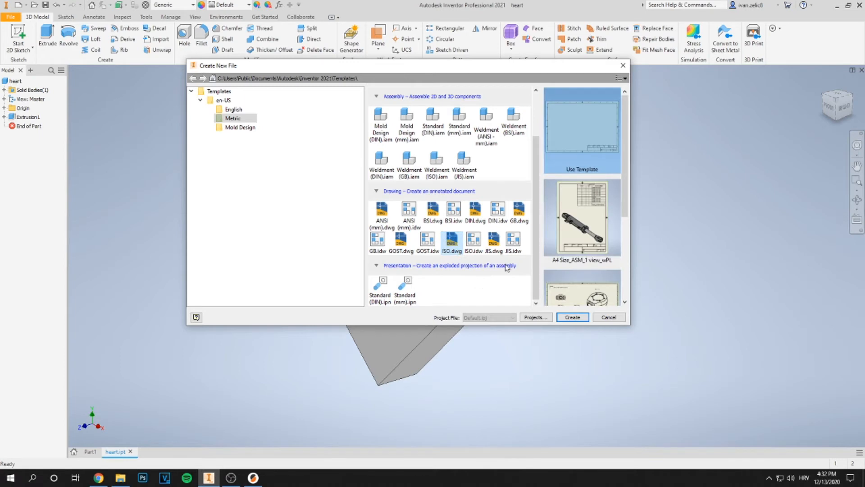
{"action": "scroll", "coordinate": [574, 230], "scroll_direction": "down", "scroll_amount": 3}
{"action": "scroll", "coordinate": [576, 234], "scroll_direction": "up", "scroll_amount": 3}
{"action": "scroll", "coordinate": [592, 215], "scroll_direction": "down", "scroll_amount": 3}
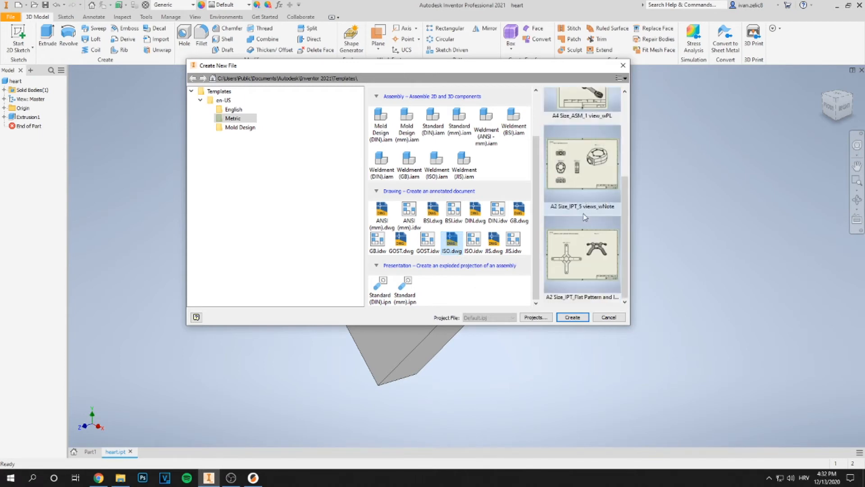
{"action": "scroll", "coordinate": [592, 226], "scroll_direction": "up", "scroll_amount": 3}
{"action": "scroll", "coordinate": [592, 233], "scroll_direction": "down", "scroll_amount": 3}
{"action": "left_click", "coordinate": [587, 201]}
{"action": "left_click", "coordinate": [572, 318]}
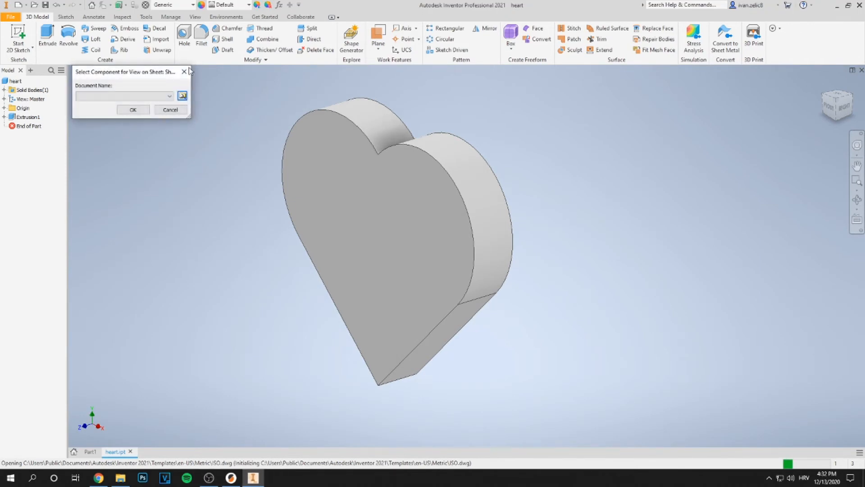
{"action": "left_click", "coordinate": [131, 112]}
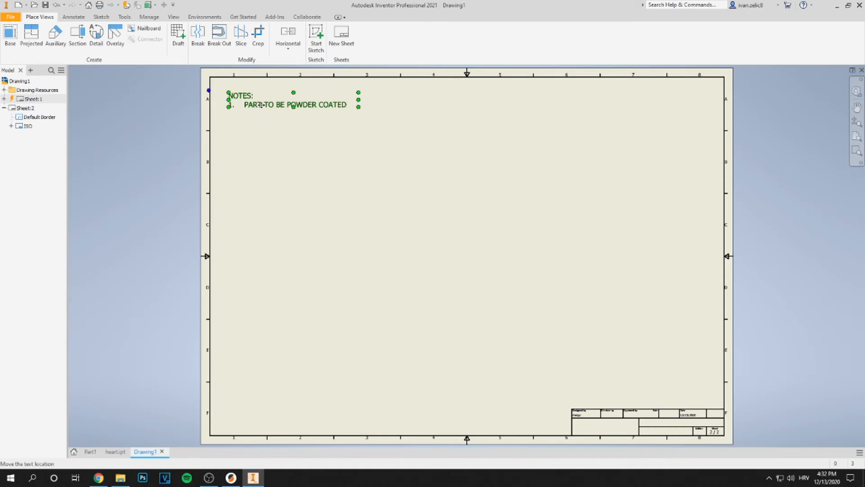
Delete the notes text from the drawing sheet
{"action": "key", "text": "Delete"}
{"action": "middle_click_drag", "start_coordinate": [122, 197], "coordinate": [102, 193]}
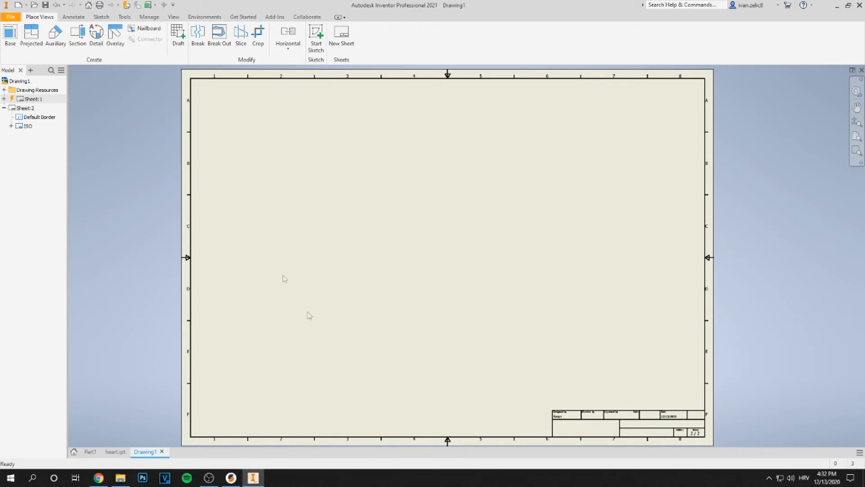
Place a base view of the heart part at the sheet's upper left with two projected views and an isometric view
{"action": "left_click", "coordinate": [9, 36]}
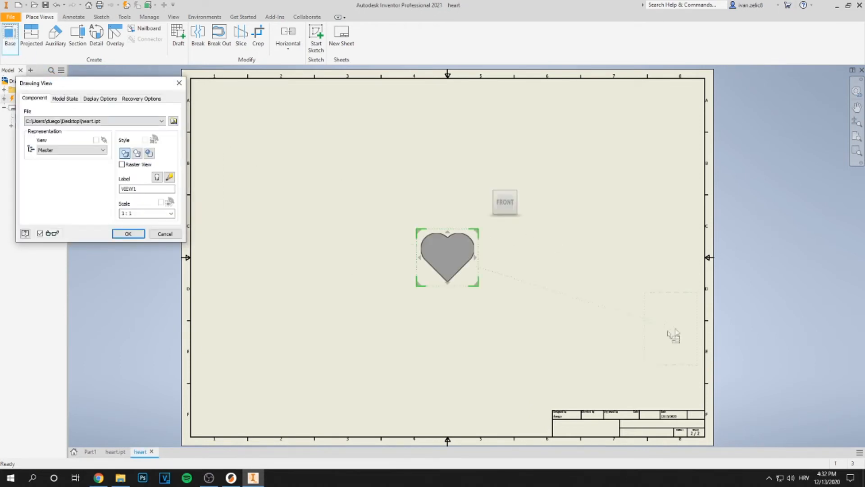
{"action": "left_click_drag", "start_coordinate": [454, 260], "coordinate": [284, 159]}
{"action": "left_click", "coordinate": [281, 165]}
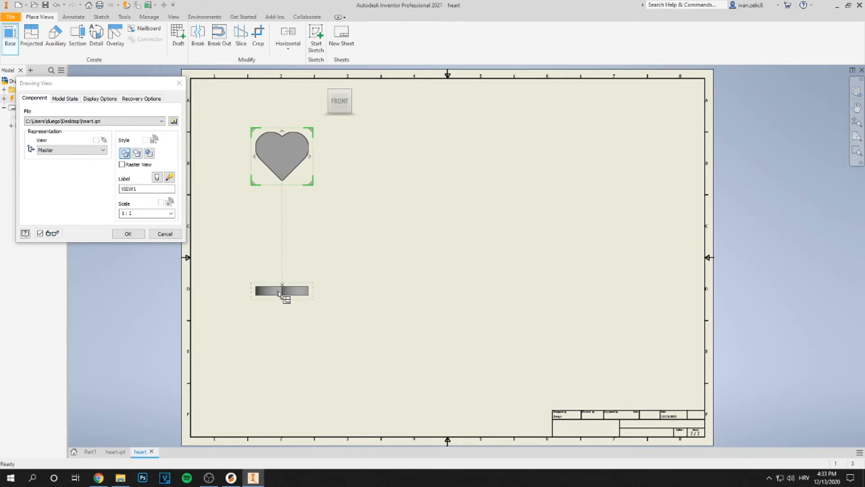
{"action": "left_click", "coordinate": [273, 298]}
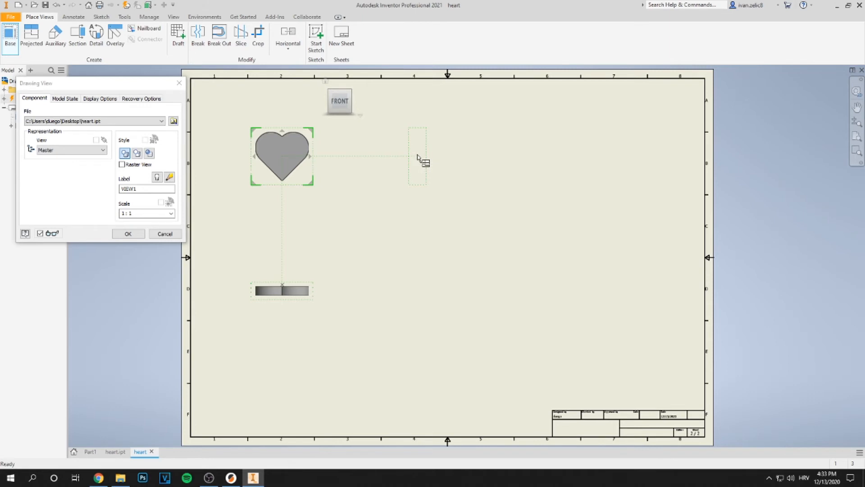
{"action": "left_click", "coordinate": [417, 158]}
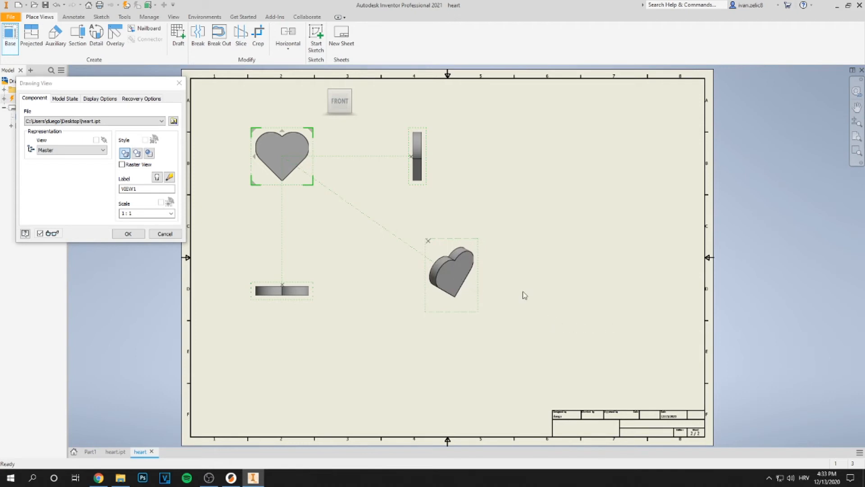
{"action": "left_click", "coordinate": [129, 233]}
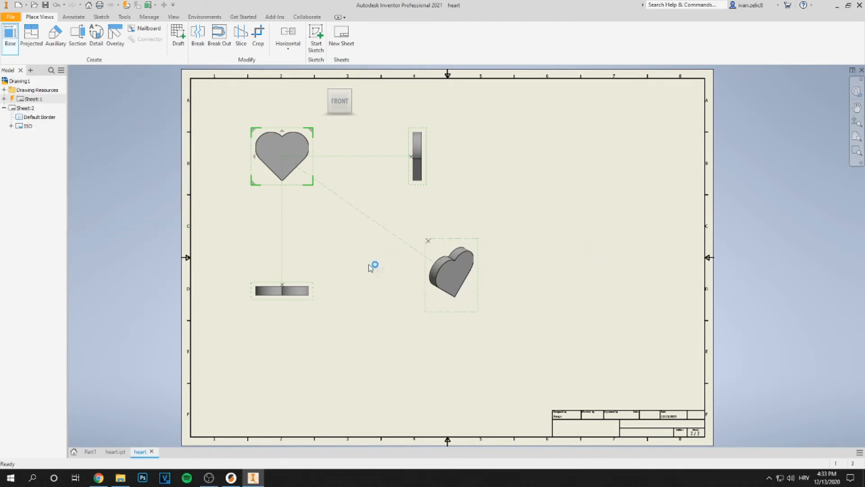
Edit the isometric view and reorient the heart with the view cube
{"action": "scroll", "coordinate": [455, 282], "scroll_direction": "up", "scroll_amount": 5}
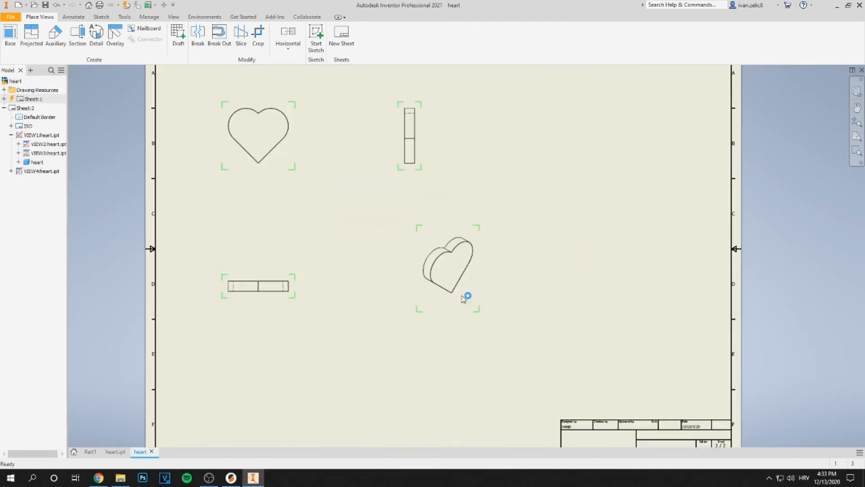
{"action": "right_click", "coordinate": [470, 288]}
{"action": "left_click", "coordinate": [478, 239]}
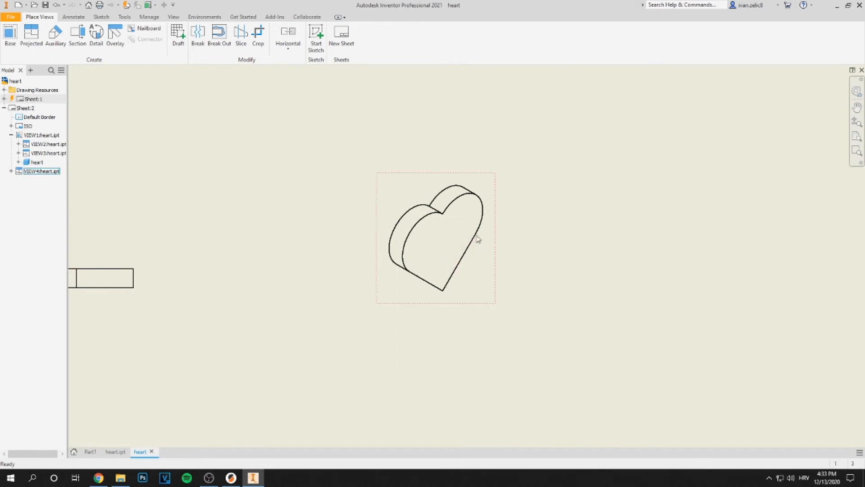
{"action": "right_click", "coordinate": [485, 243]}
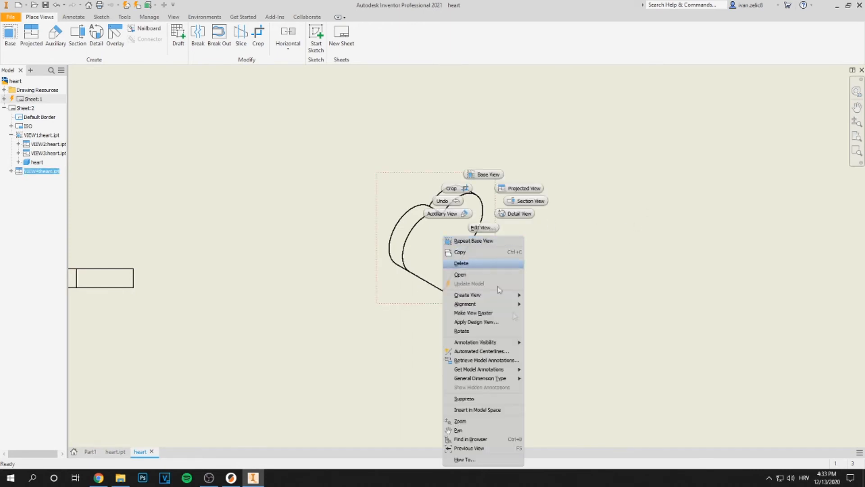
{"action": "left_click", "coordinate": [574, 206]}
{"action": "right_click", "coordinate": [487, 246]}
{"action": "left_click", "coordinate": [487, 229]}
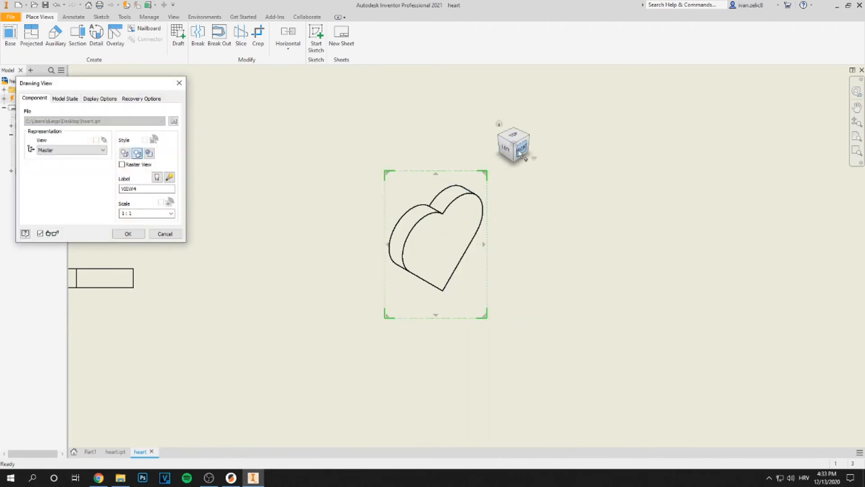
{"action": "left_click", "coordinate": [500, 138]}
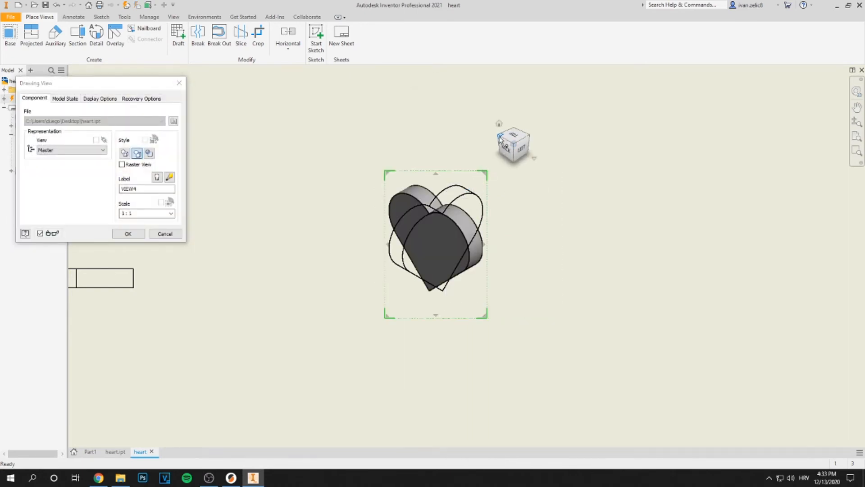
{"action": "left_click", "coordinate": [500, 138]}
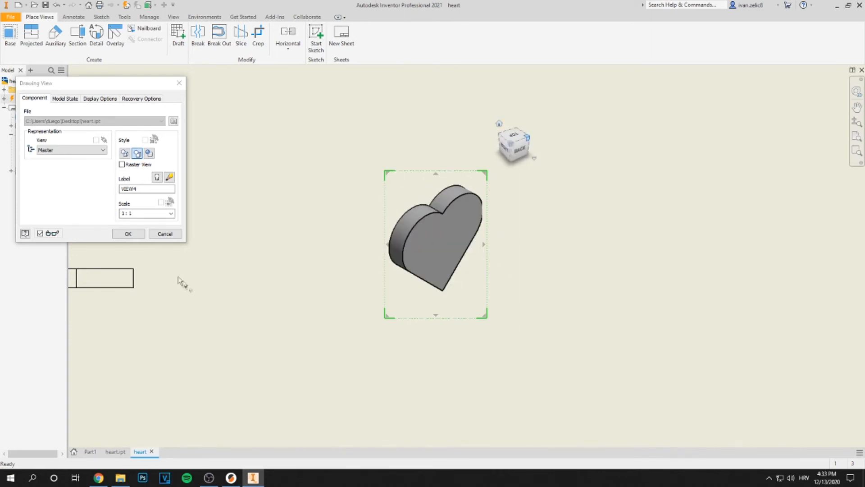
{"action": "left_click", "coordinate": [165, 233]}
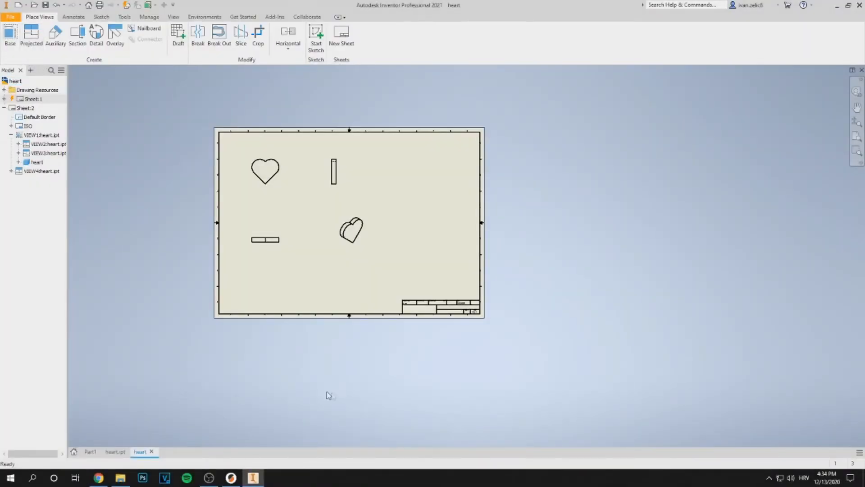
Switch to the heart part and export it as an STL file named heart on the Desktop
{"action": "left_click", "coordinate": [115, 451]}
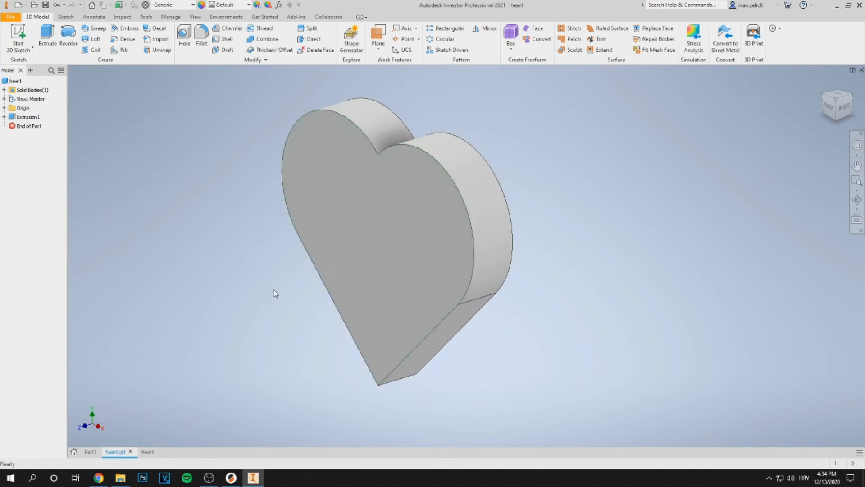
{"action": "scroll", "coordinate": [273, 291], "scroll_direction": "down", "scroll_amount": 1}
{"action": "middle_click_drag", "start_coordinate": [272, 293], "coordinate": [255, 269]}
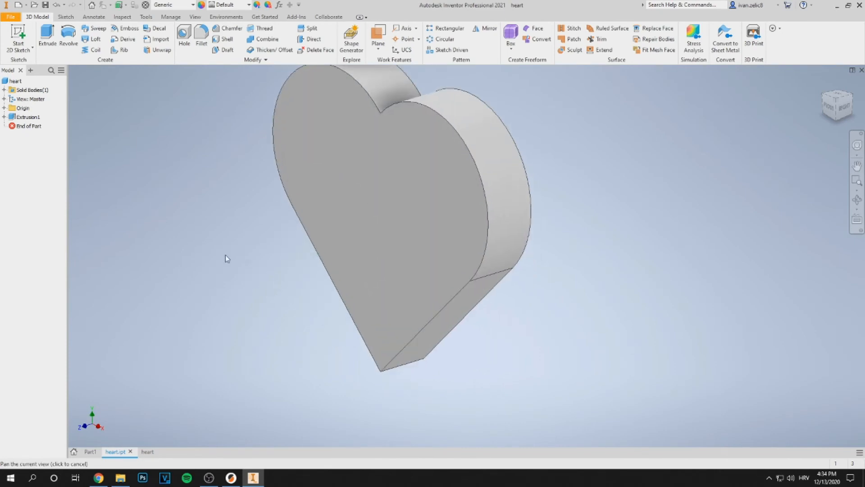
{"action": "left_click", "coordinate": [11, 17]}
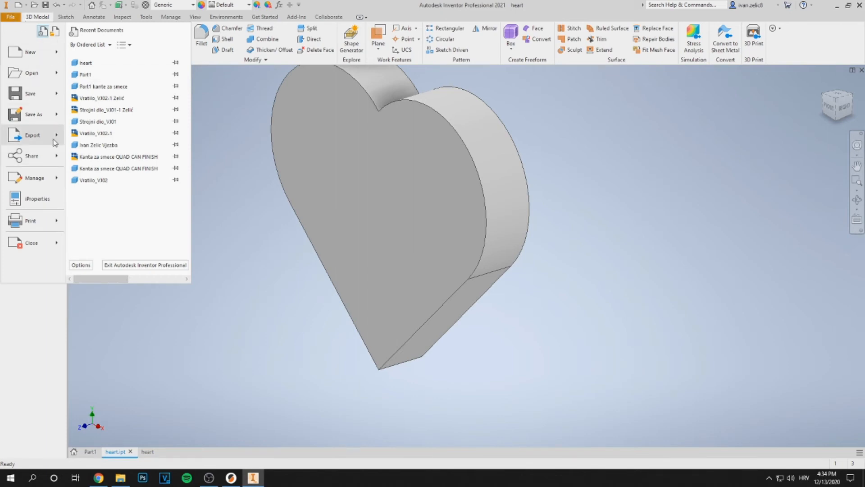
{"action": "mouse_move", "coordinate": [57, 141]}
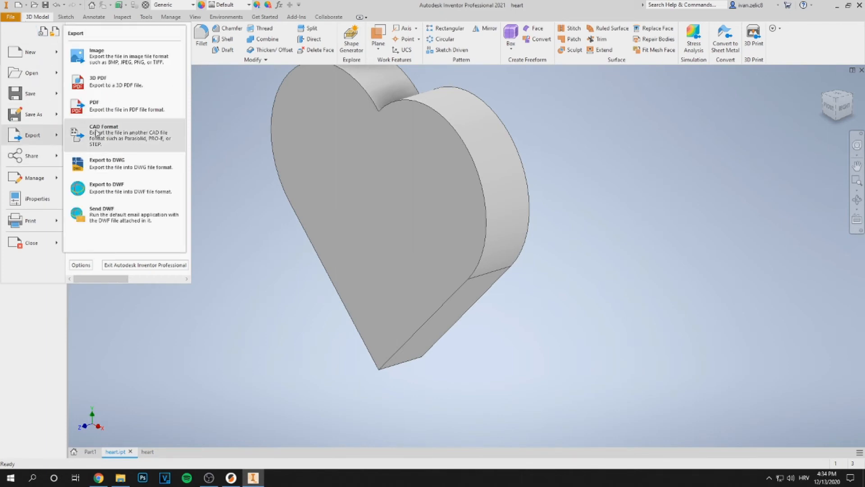
{"action": "left_click", "coordinate": [124, 138]}
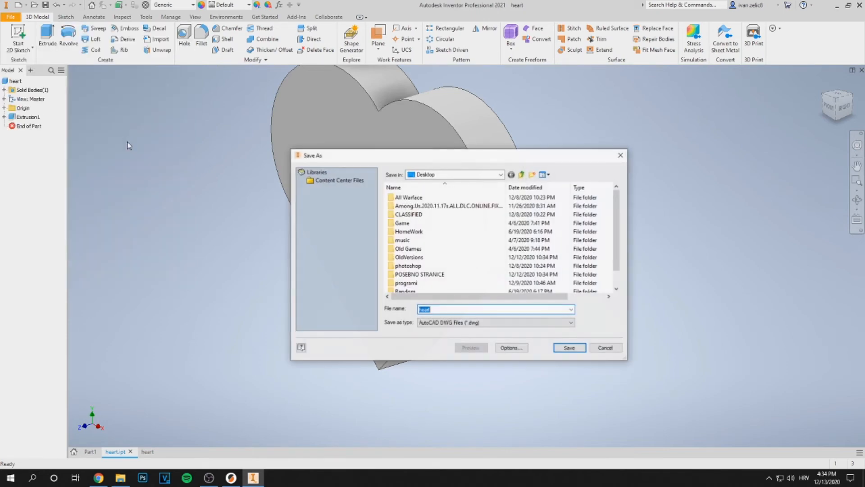
{"action": "left_click_drag", "start_coordinate": [531, 157], "coordinate": [492, 126]}
{"action": "left_click", "coordinate": [402, 278]}
{"action": "left_click", "coordinate": [430, 292]}
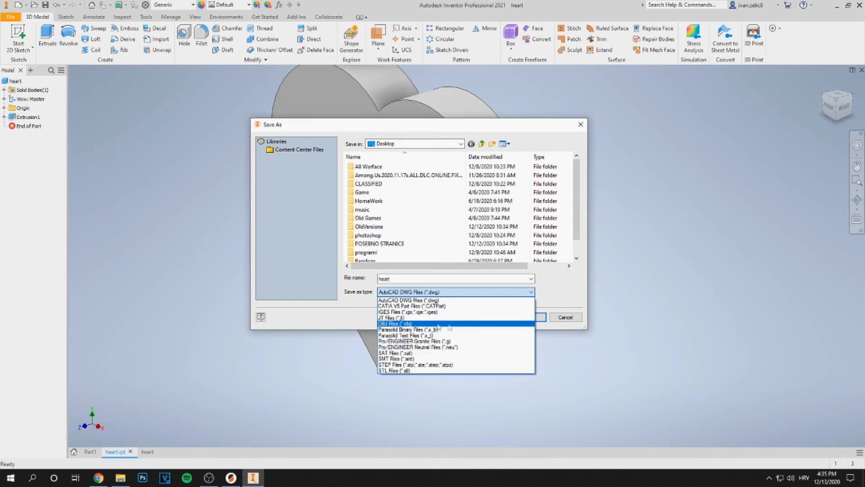
{"action": "left_click", "coordinate": [419, 372]}
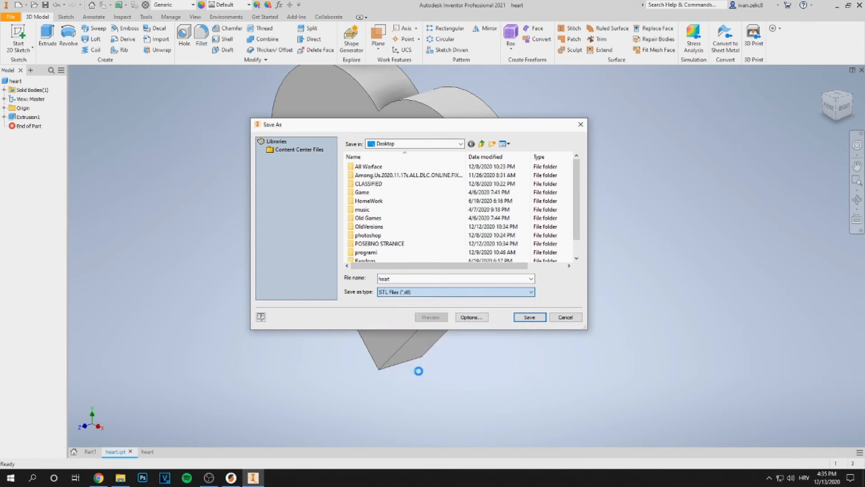
{"action": "left_click", "coordinate": [527, 318]}
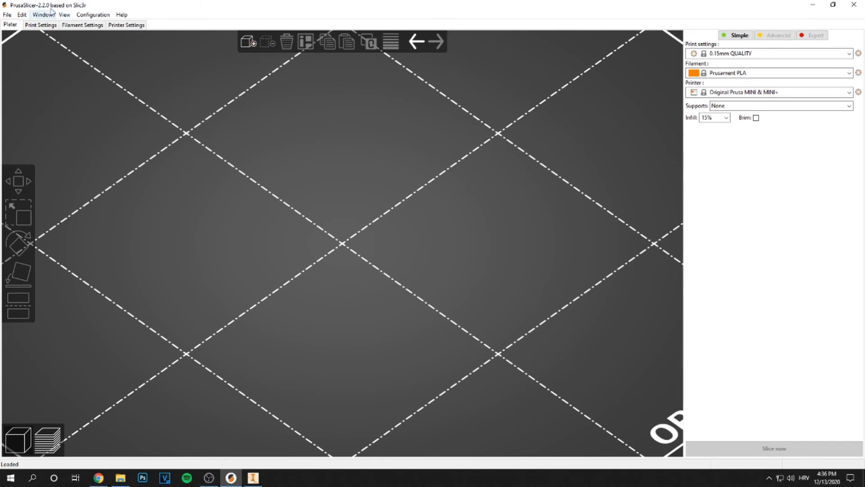
Switch to PrusaSlicer and import the heart STL file from the Desktop onto the plate
{"action": "scroll", "coordinate": [341, 194], "scroll_direction": "down", "scroll_amount": 10}
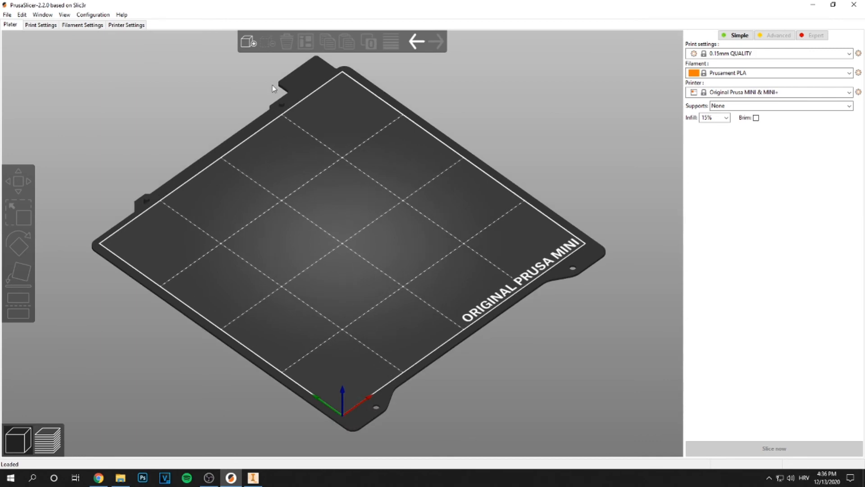
{"action": "scroll", "coordinate": [273, 88], "scroll_direction": "up", "scroll_amount": 3}
{"action": "left_click", "coordinate": [255, 42]}
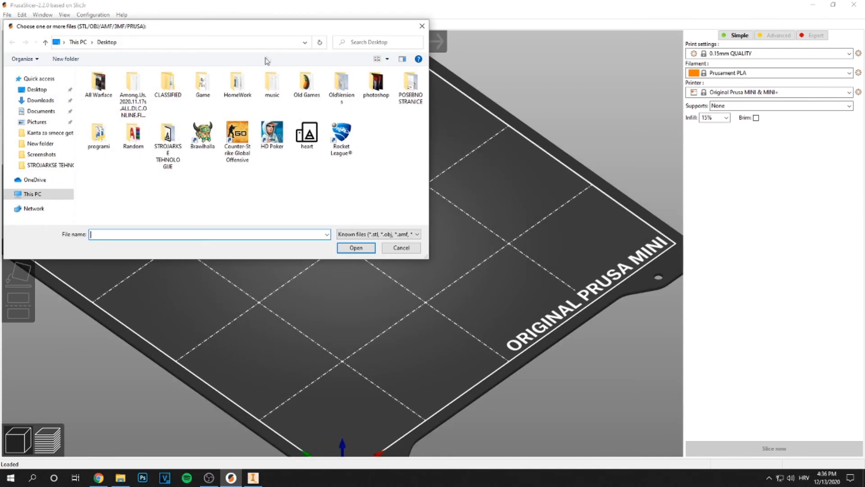
{"action": "left_click", "coordinate": [305, 135]}
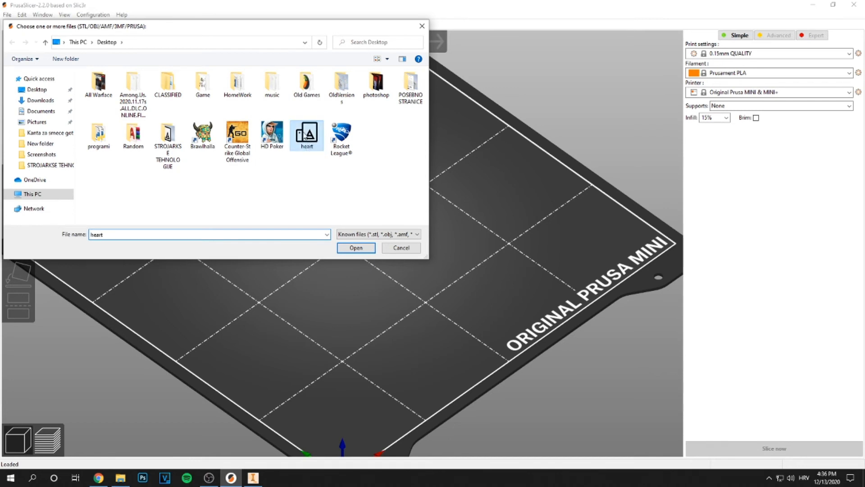
{"action": "left_click", "coordinate": [356, 248]}
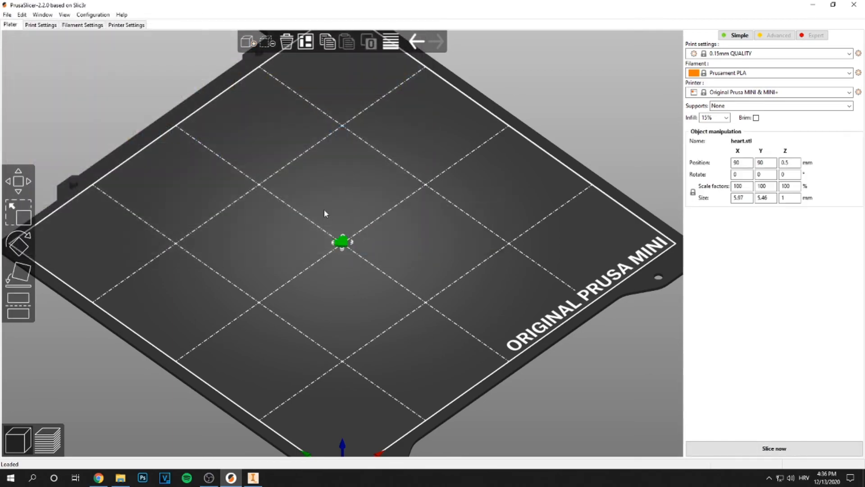
Select the heart and scale it up to about 344% with the Scale tool
{"action": "scroll", "coordinate": [339, 271], "scroll_direction": "up", "scroll_amount": 10}
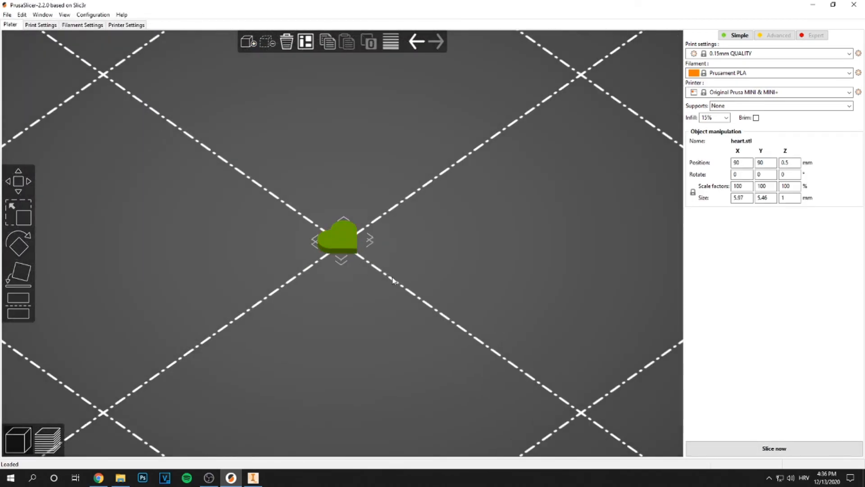
{"action": "left_click", "coordinate": [393, 280]}
{"action": "scroll", "coordinate": [394, 275], "scroll_direction": "down", "scroll_amount": 10}
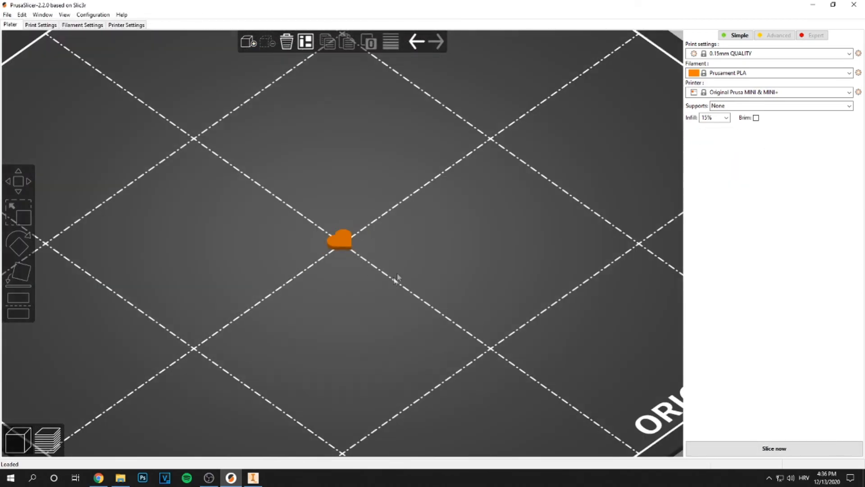
{"action": "scroll", "coordinate": [312, 246], "scroll_direction": "up", "scroll_amount": 9}
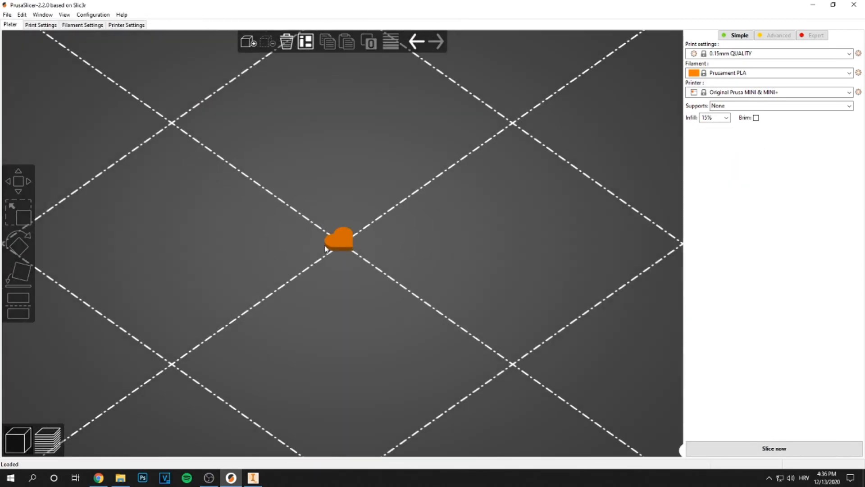
{"action": "left_click", "coordinate": [336, 239]}
{"action": "left_click", "coordinate": [18, 212]}
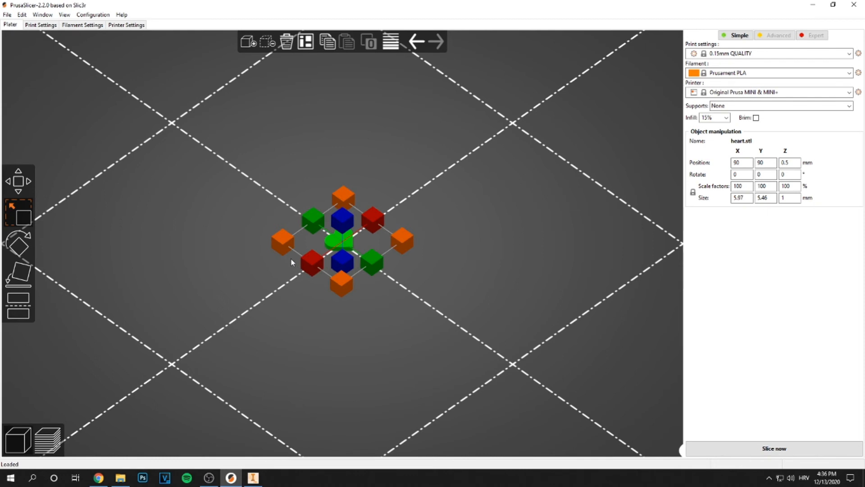
{"action": "left_click_drag", "start_coordinate": [284, 242], "coordinate": [139, 188]}
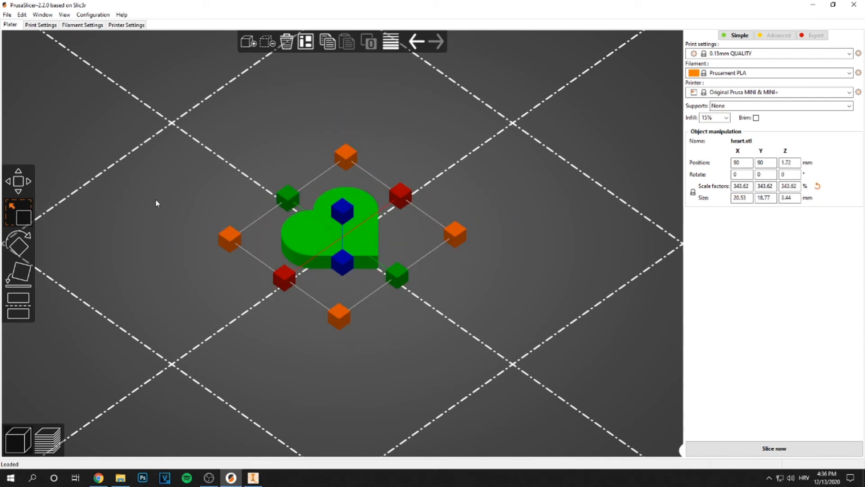
Rotate the heart slightly with the Rotate tool, then deselect it
{"action": "left_click", "coordinate": [19, 246]}
{"action": "left_click_drag", "start_coordinate": [433, 186], "coordinate": [343, 182]}
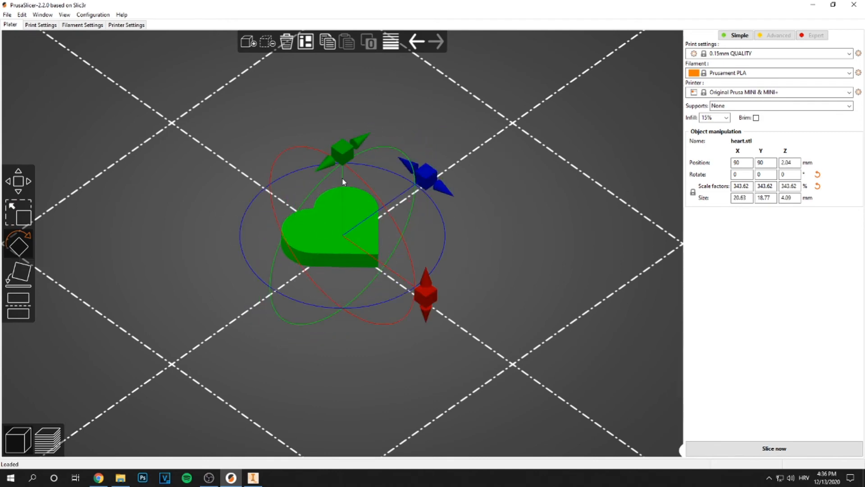
{"action": "left_click", "coordinate": [530, 230]}
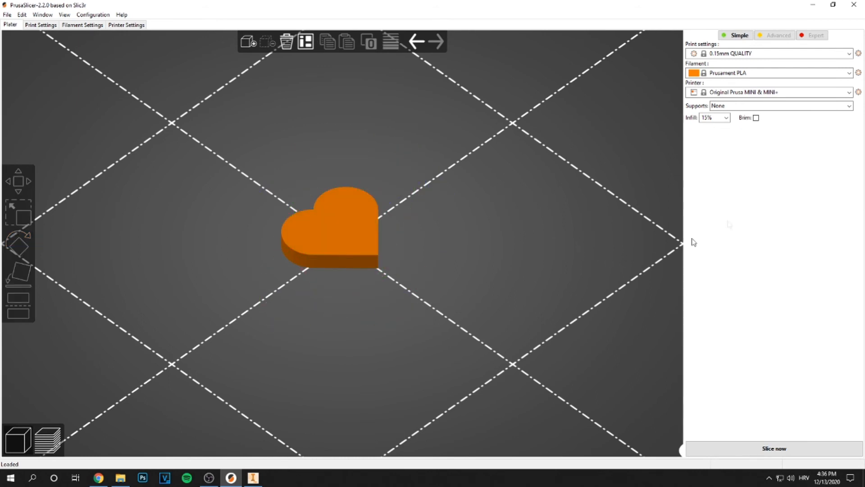
Set the heart's uniform scale factor to 500%
{"action": "left_click", "coordinate": [369, 230]}
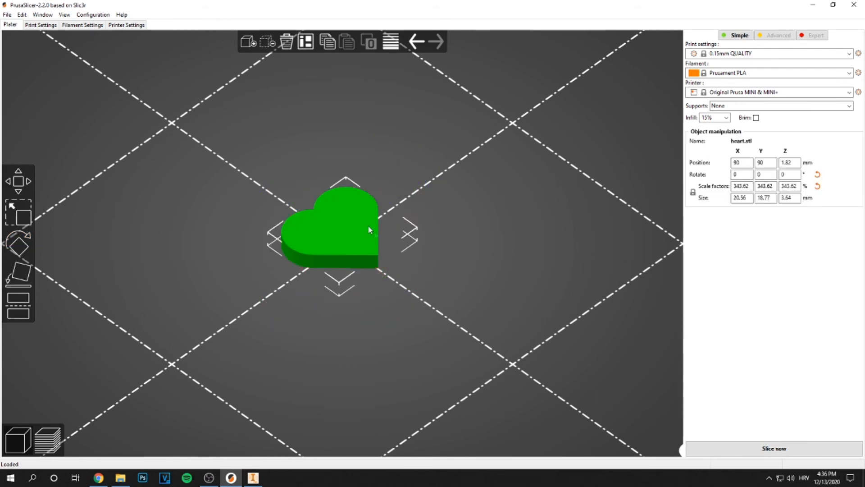
{"action": "left_click", "coordinate": [743, 186]}
{"action": "type", "text": "500"}
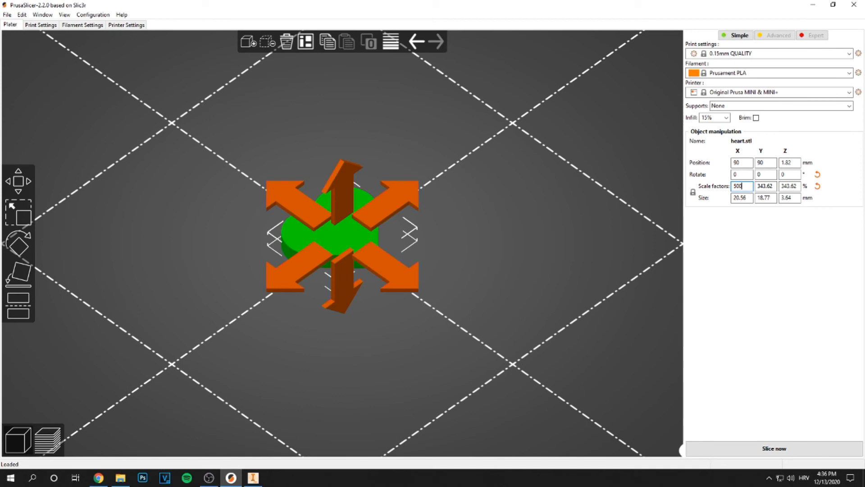
{"action": "key", "text": "Return"}
{"action": "left_click", "coordinate": [512, 361]}
Slice the model and inspect the sliced preview
{"action": "scroll", "coordinate": [461, 303], "scroll_direction": "down", "scroll_amount": 5}
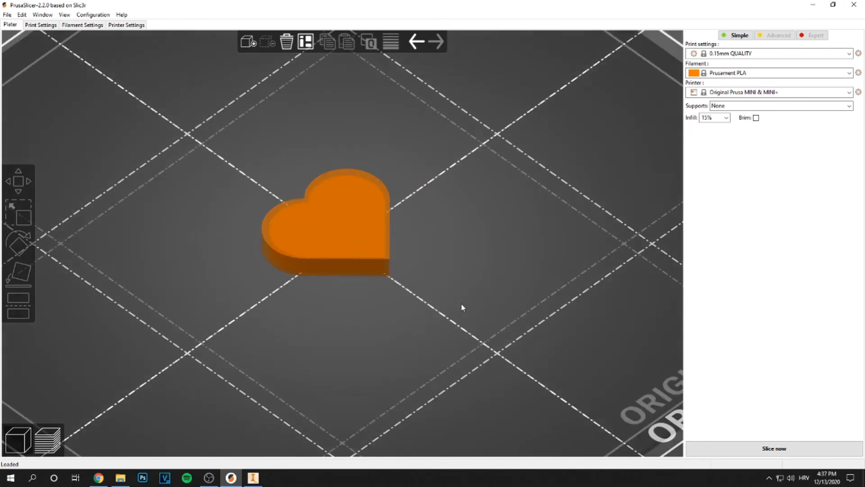
{"action": "left_click", "coordinate": [769, 450]}
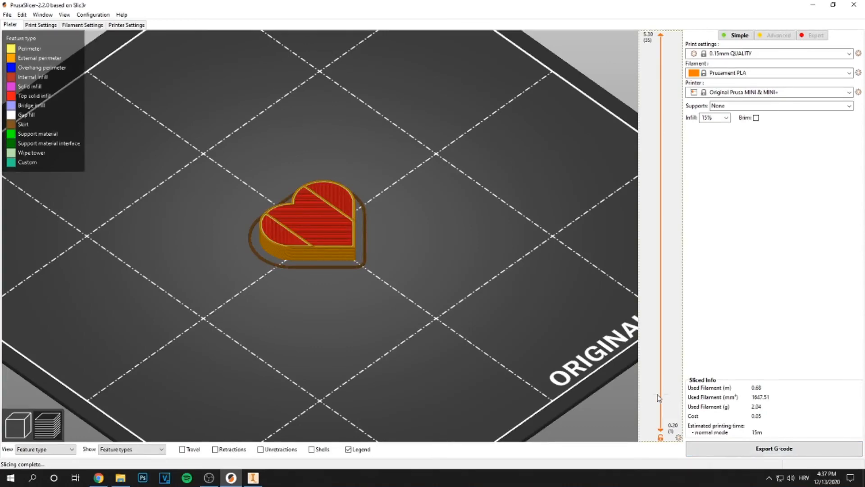
{"action": "middle_click_drag", "start_coordinate": [214, 277], "coordinate": [274, 291]}
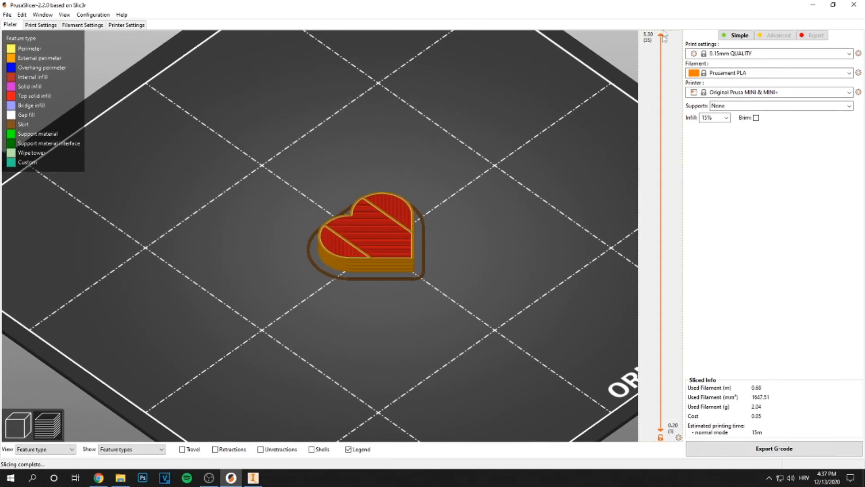
{"action": "mouse_move", "coordinate": [662, 36]}
{"action": "left_mouse_down"}
{"action": "mouse_move", "coordinate": [665, 333]}
{"action": "mouse_move", "coordinate": [655, 420]}
{"action": "mouse_move", "coordinate": [671, 36]}
{"action": "left_mouse_up"}
Review the printer settings preset, then return to the plater
{"action": "left_click", "coordinate": [126, 25]}
{"action": "left_click", "coordinate": [156, 37]}
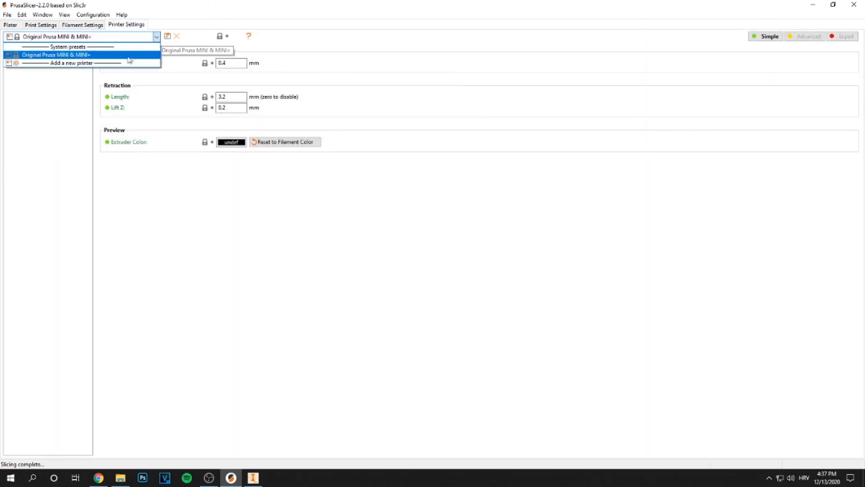
{"action": "left_click", "coordinate": [156, 38]}
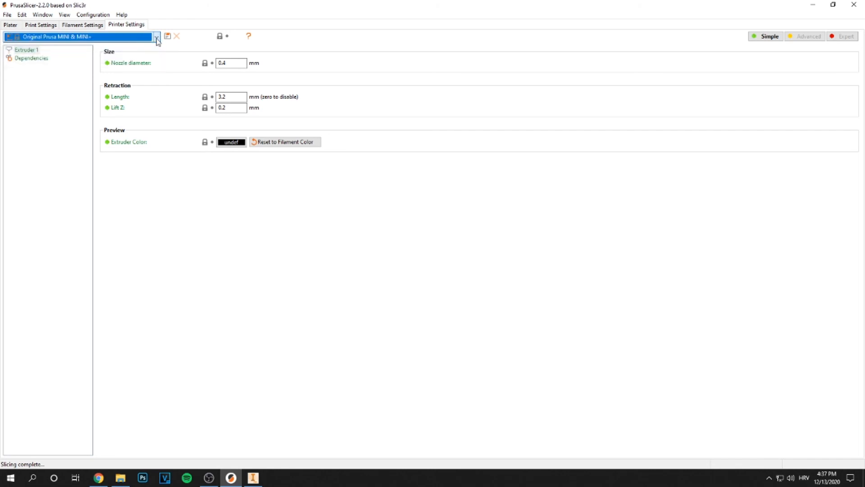
{"action": "left_click", "coordinate": [10, 26]}
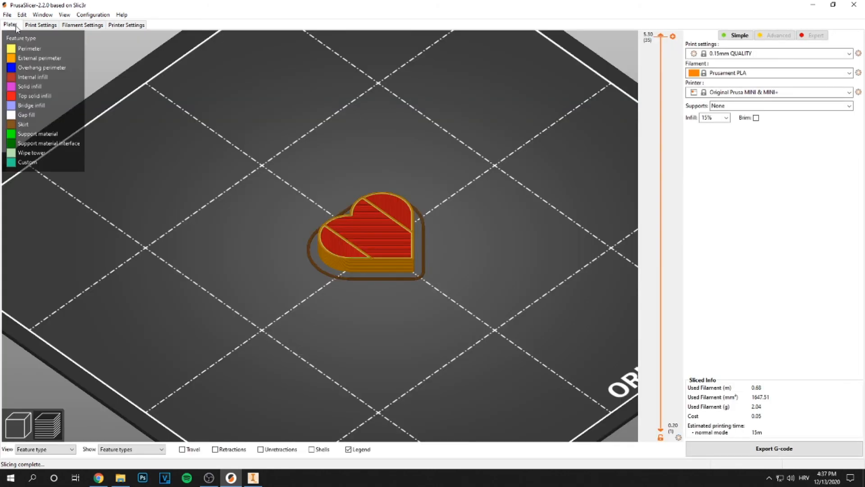
Set the infill to 5% and slice the model again
{"action": "middle_click_drag", "start_coordinate": [473, 262], "coordinate": [406, 261]}
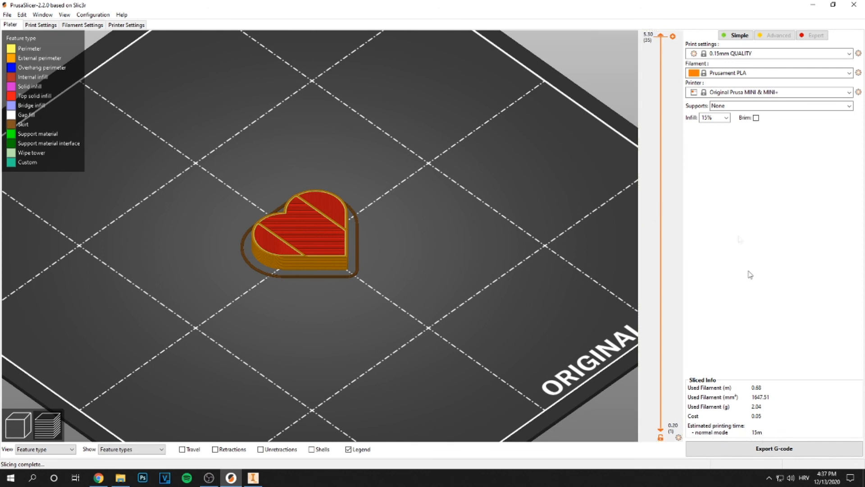
{"action": "left_click", "coordinate": [726, 117]}
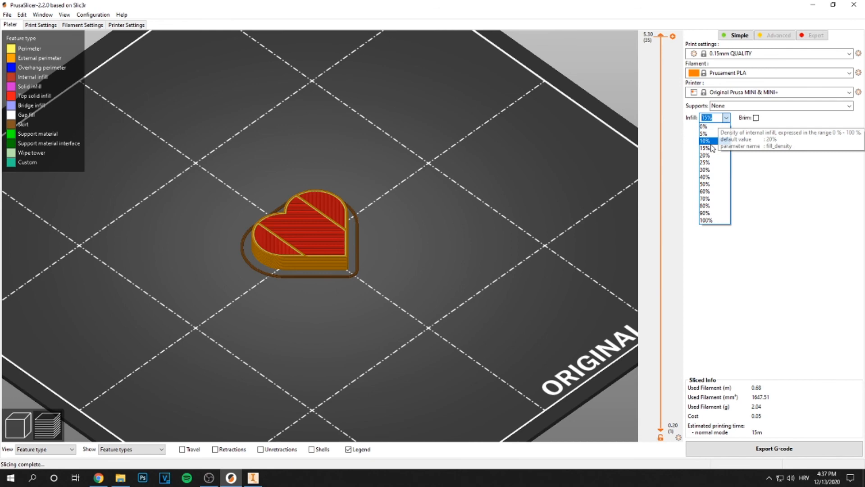
{"action": "left_click", "coordinate": [705, 134]}
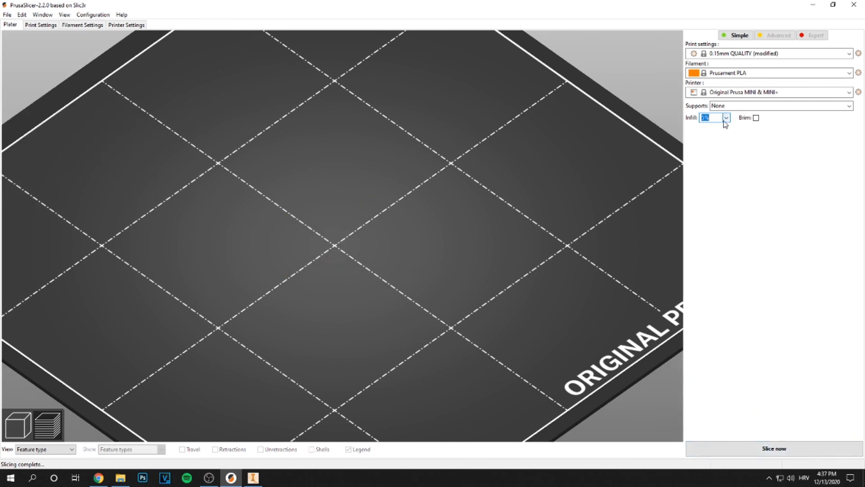
{"action": "left_click", "coordinate": [762, 451]}
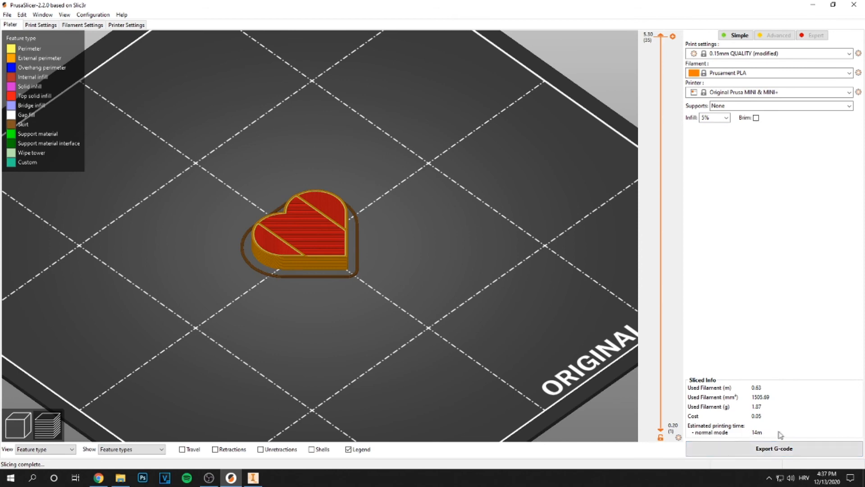
Set the infill to 15% and slice the model again
{"action": "left_click", "coordinate": [726, 118]}
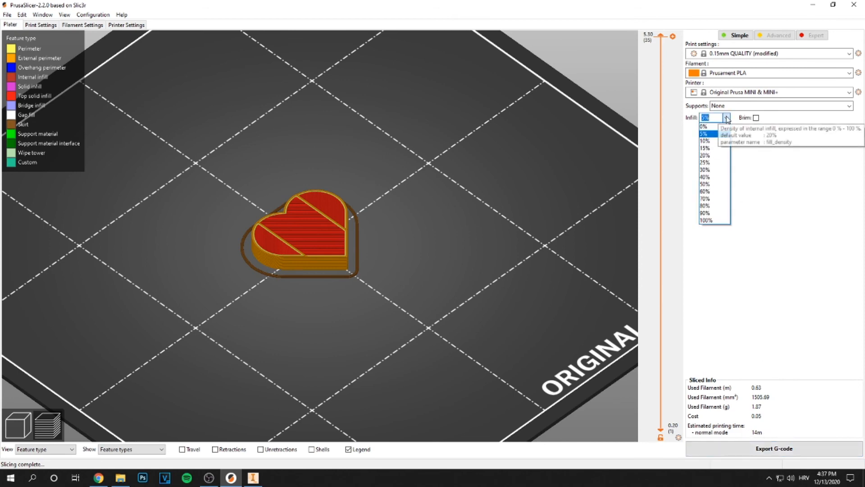
{"action": "left_click", "coordinate": [715, 149]}
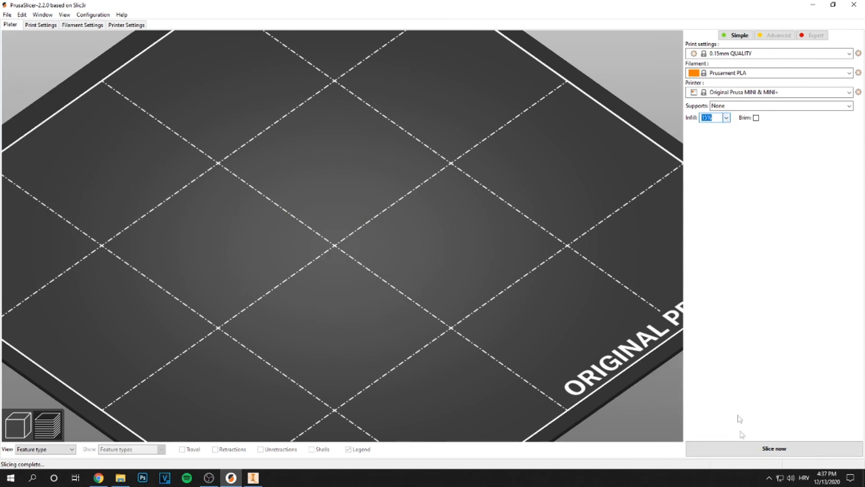
{"action": "left_click", "coordinate": [752, 447]}
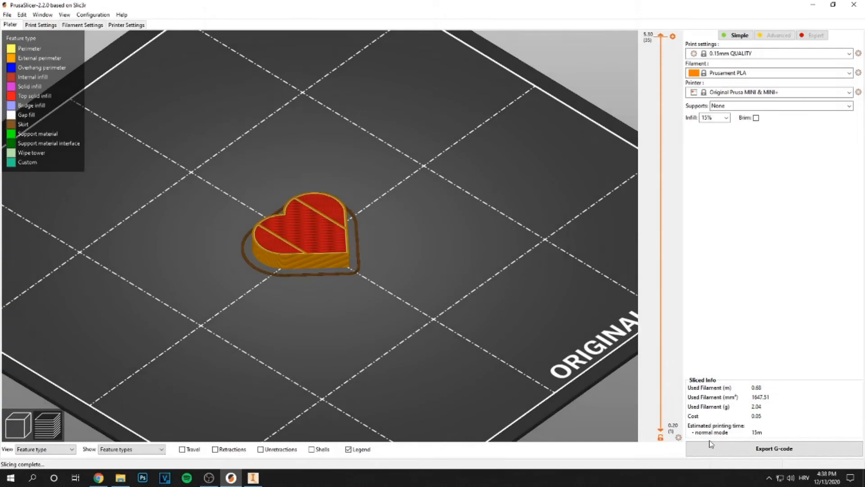
Export the G-code, choosing the Desktop as the save location
{"action": "left_click_drag", "start_coordinate": [171, 160], "coordinate": [374, 286]}
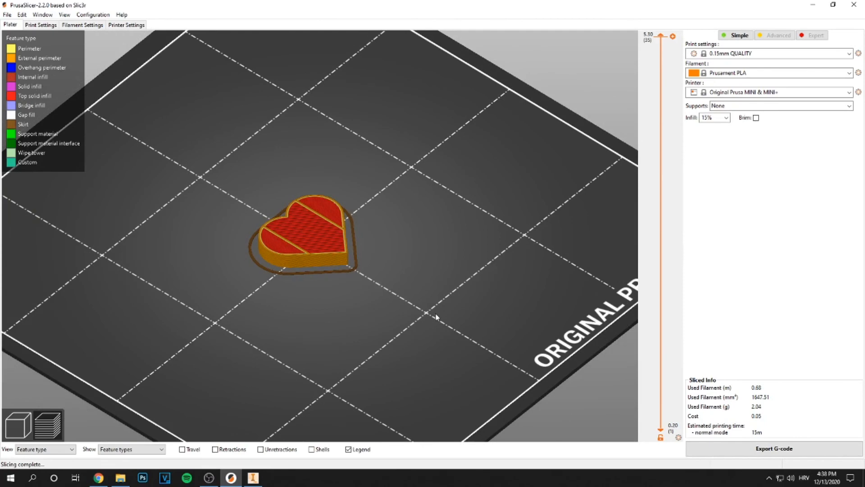
{"action": "scroll", "coordinate": [436, 311], "scroll_direction": "up", "scroll_amount": 2}
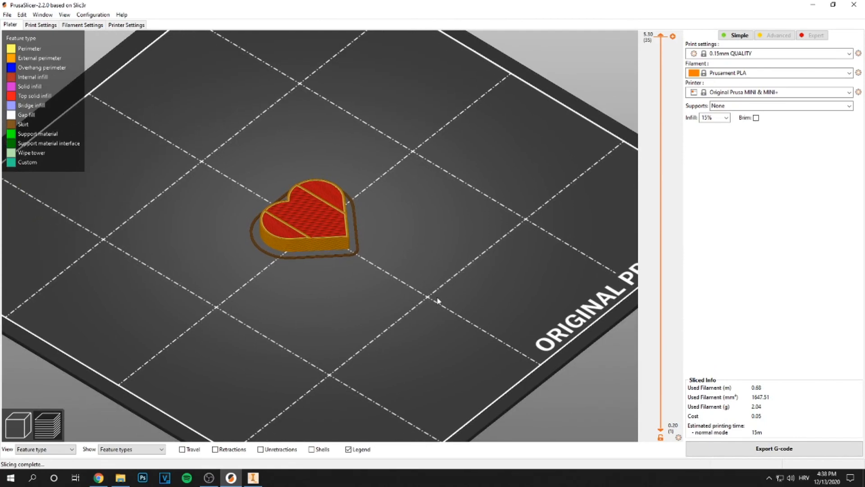
{"action": "left_click", "coordinate": [737, 451]}
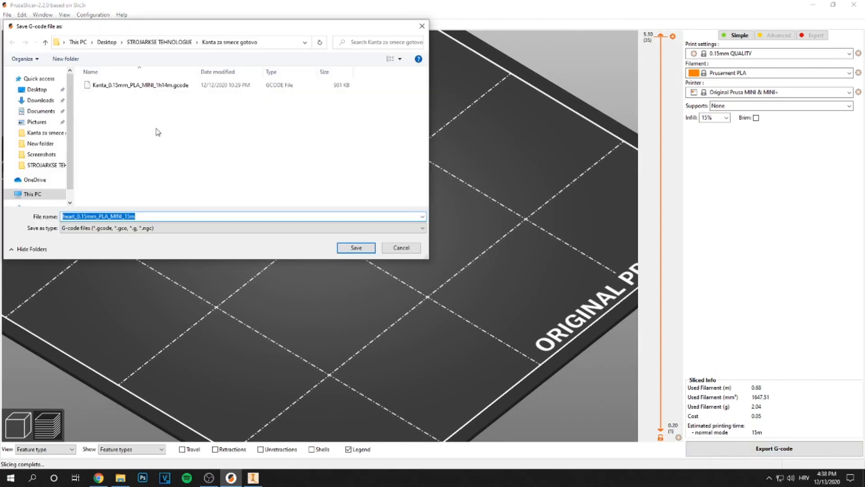
{"action": "left_click", "coordinate": [40, 100]}
{"action": "left_click", "coordinate": [34, 90]}
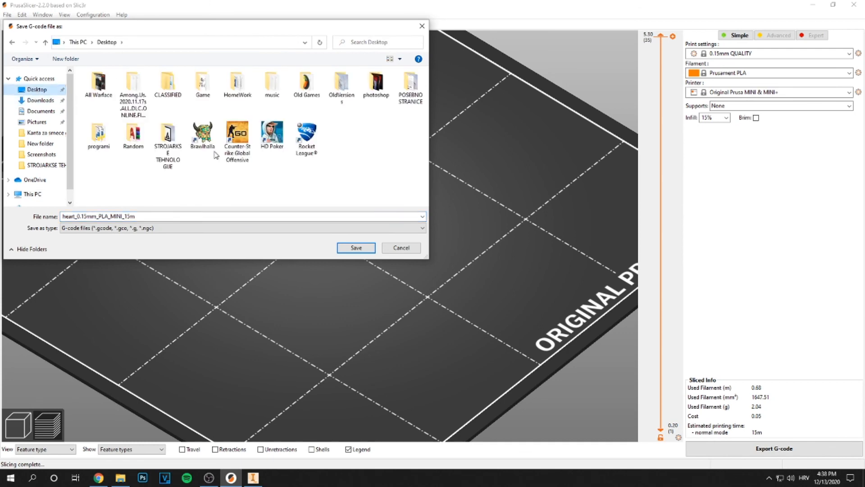